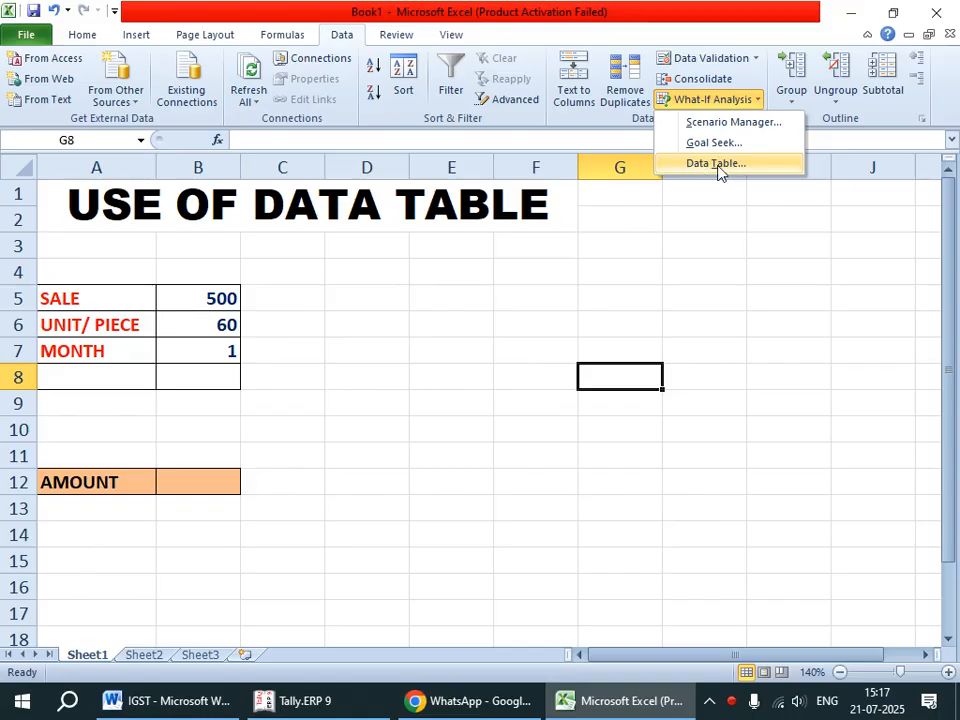
Enter the formula =(B5*B6)*B7 in the AMOUNT cell B12.
{"action": "left_click", "coordinate": [316, 254]}
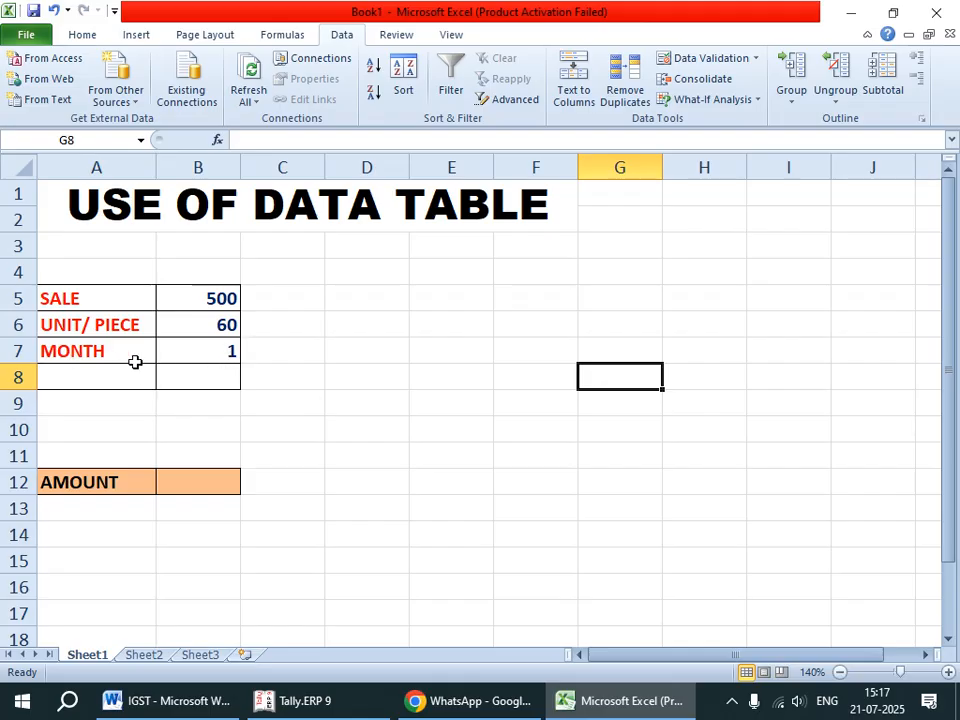
{"action": "left_click", "coordinate": [198, 476]}
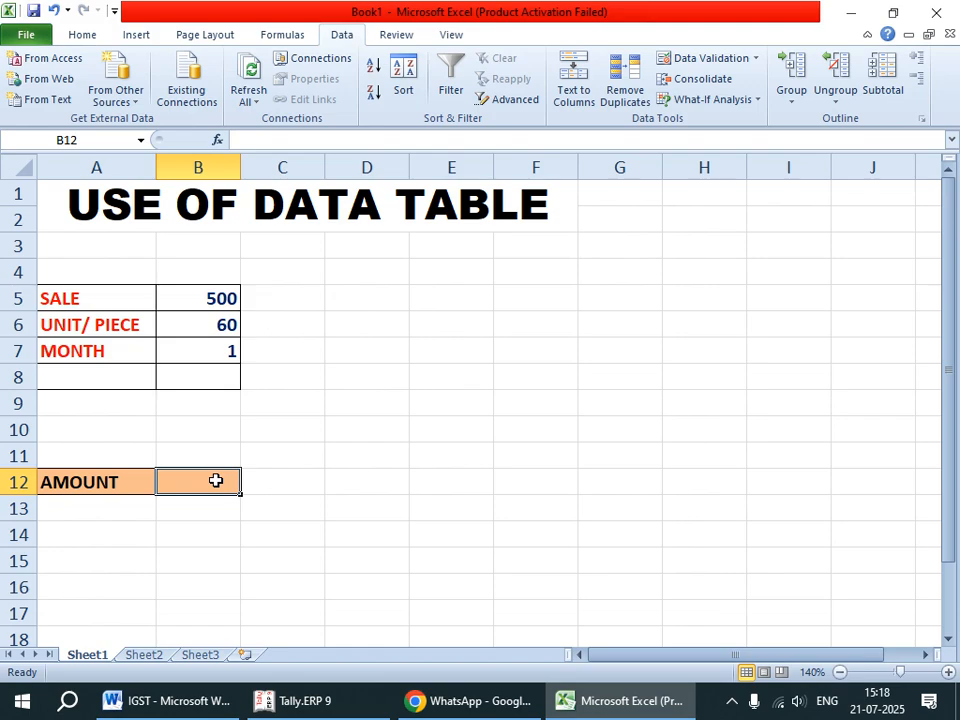
{"action": "type", "text": "=("}
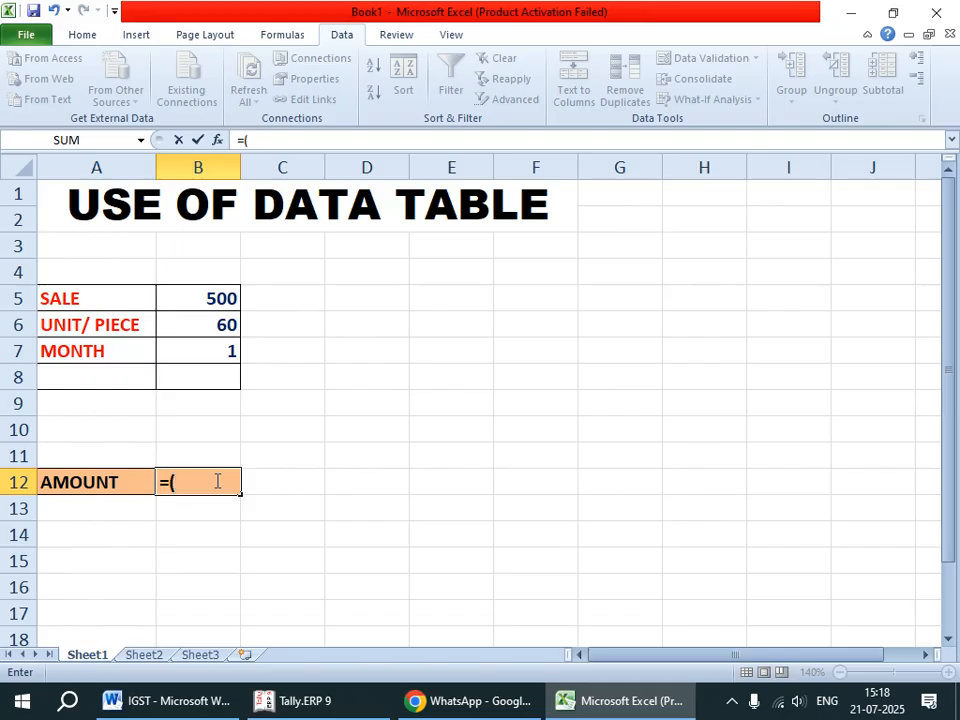
{"action": "left_click", "coordinate": [198, 299]}
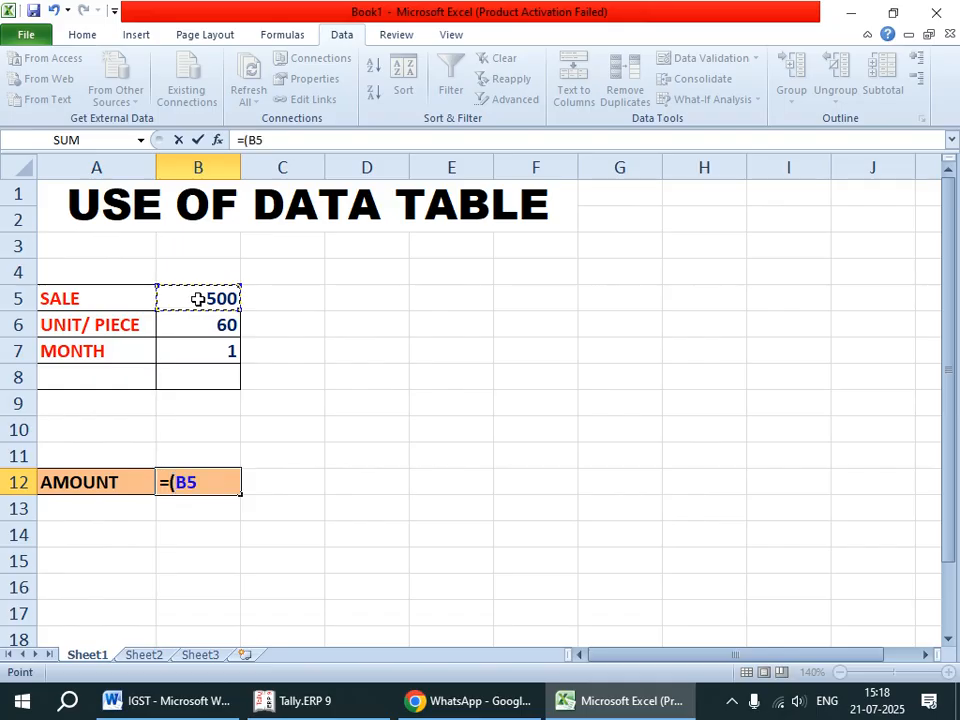
{"action": "type", "text": "*"}
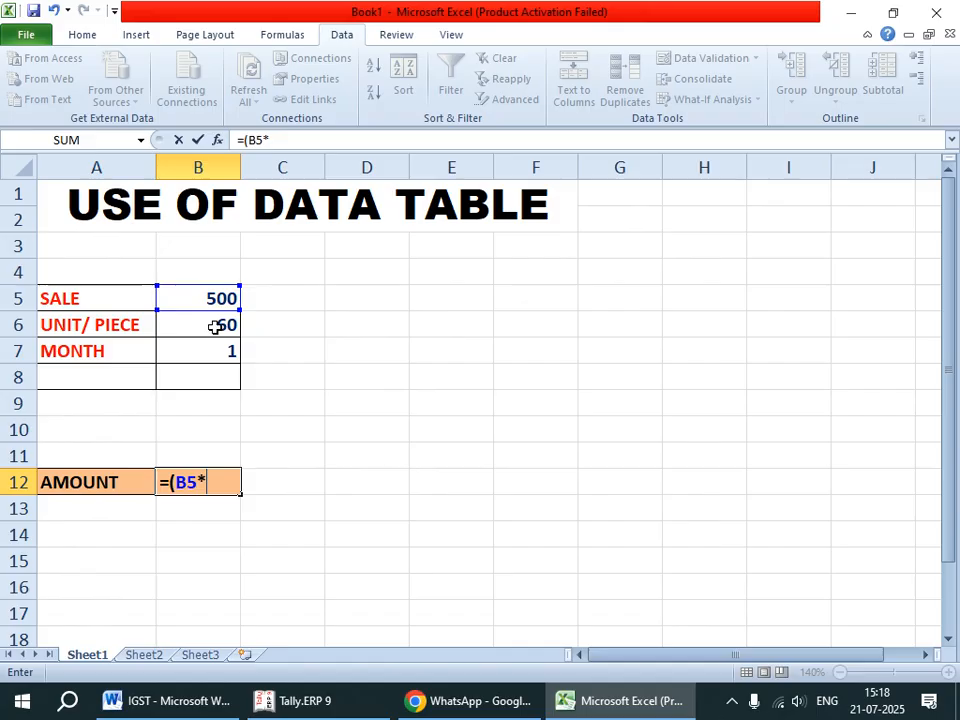
{"action": "left_click", "coordinate": [215, 324]}
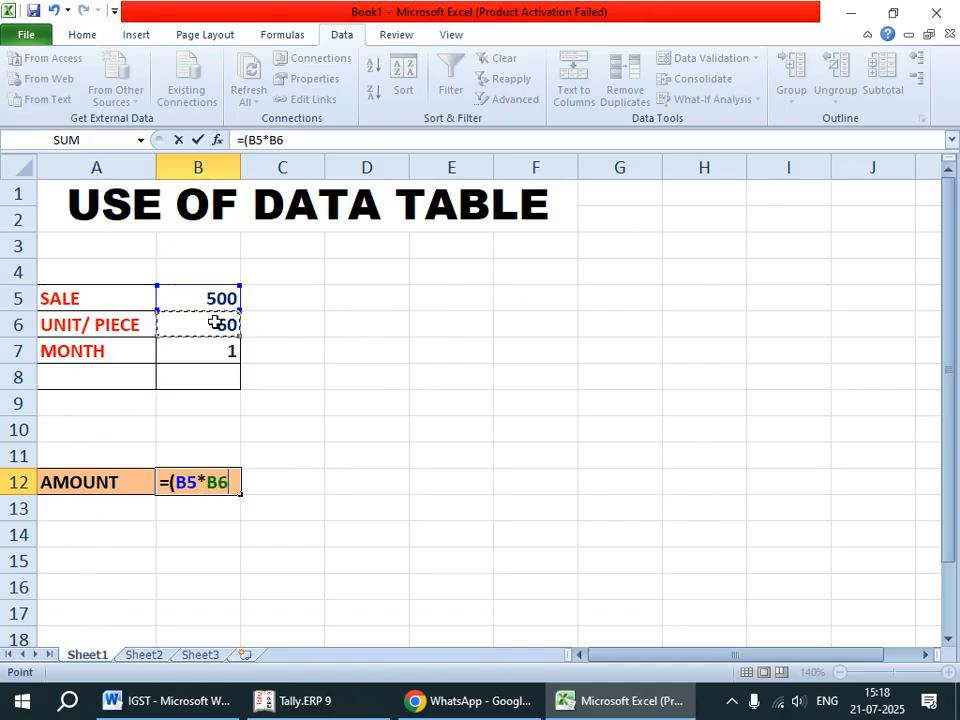
{"action": "type", "text": ")"}
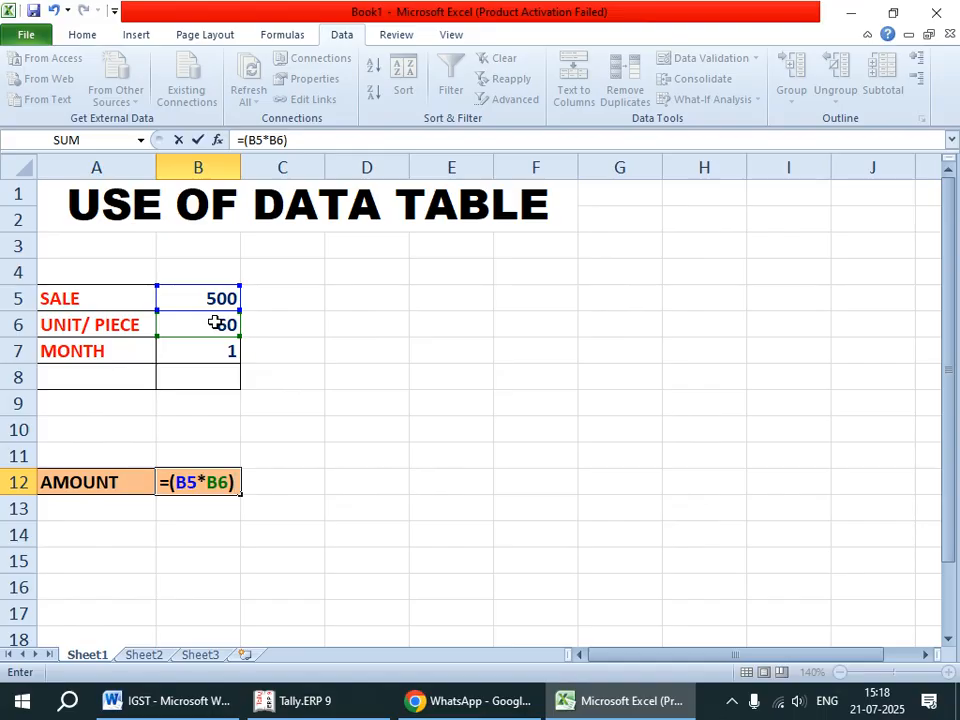
{"action": "type", "text": "*"}
{"action": "left_click", "coordinate": [214, 350]}
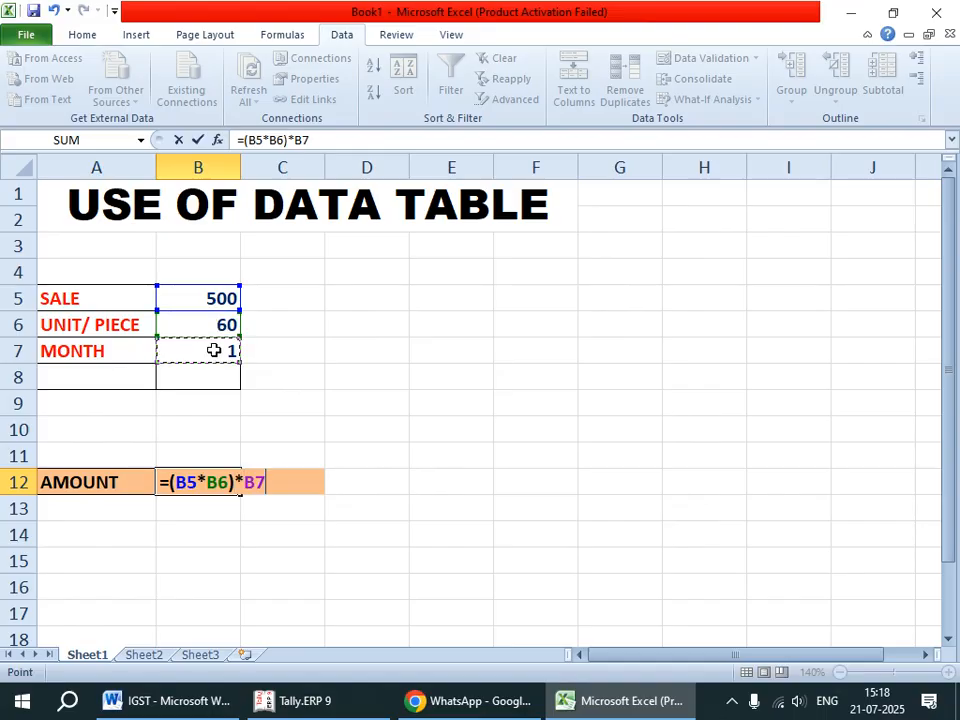
{"action": "key", "text": "Return"}
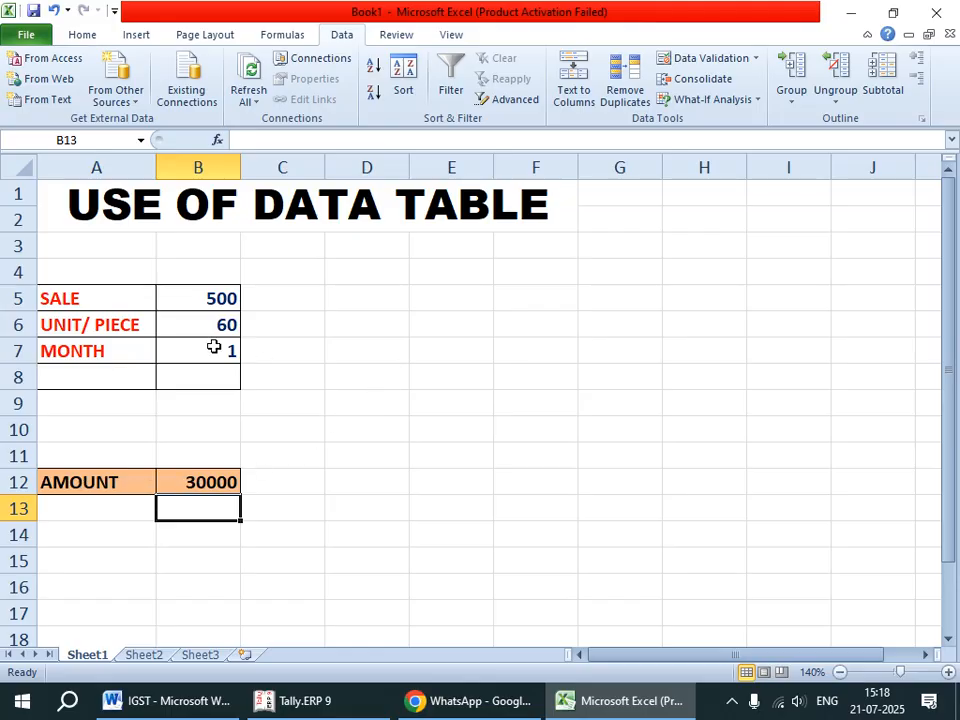
Enter 100 and 200 in D5 and D6, and extend the series down to 1200 in D16.
{"action": "left_click", "coordinate": [202, 300]}
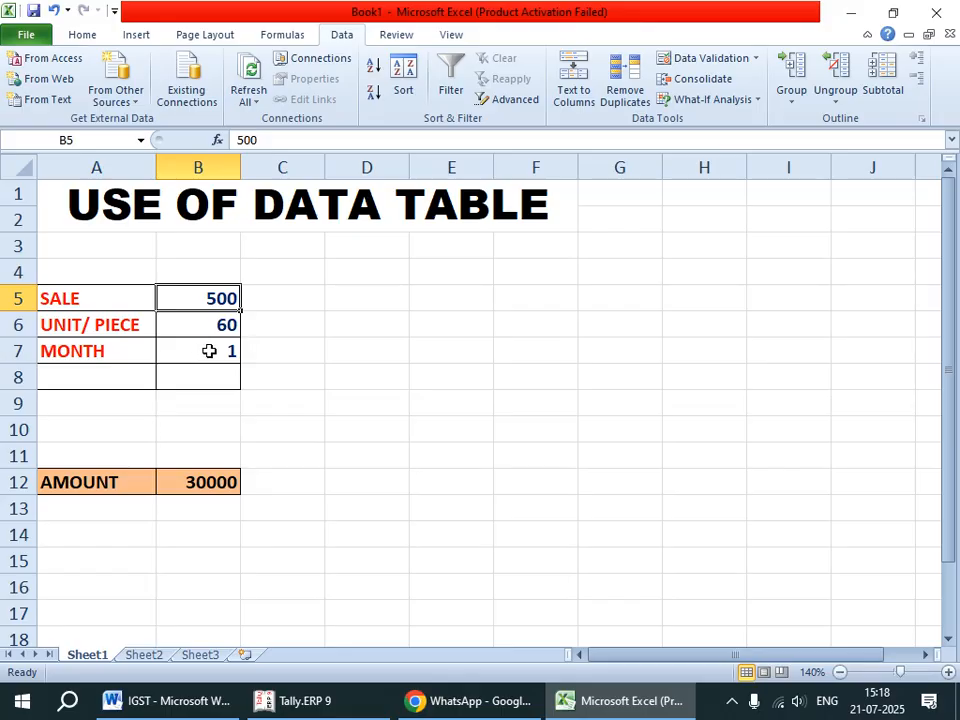
{"action": "left_click", "coordinate": [394, 298]}
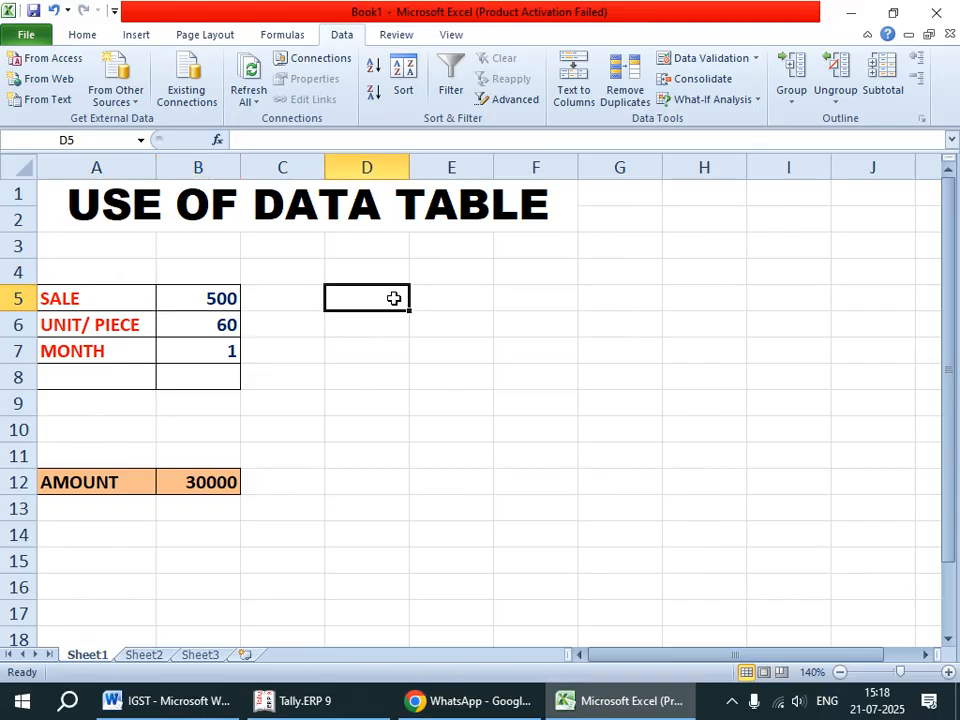
{"action": "type", "text": "100"}
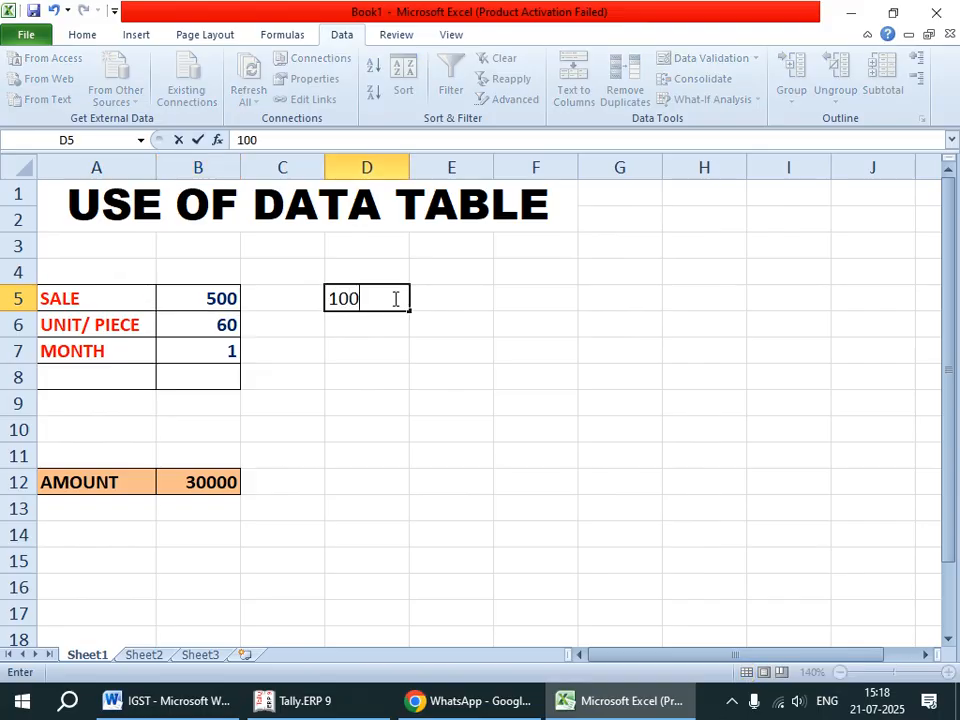
{"action": "key", "text": "Return"}
{"action": "type", "text": "200"}
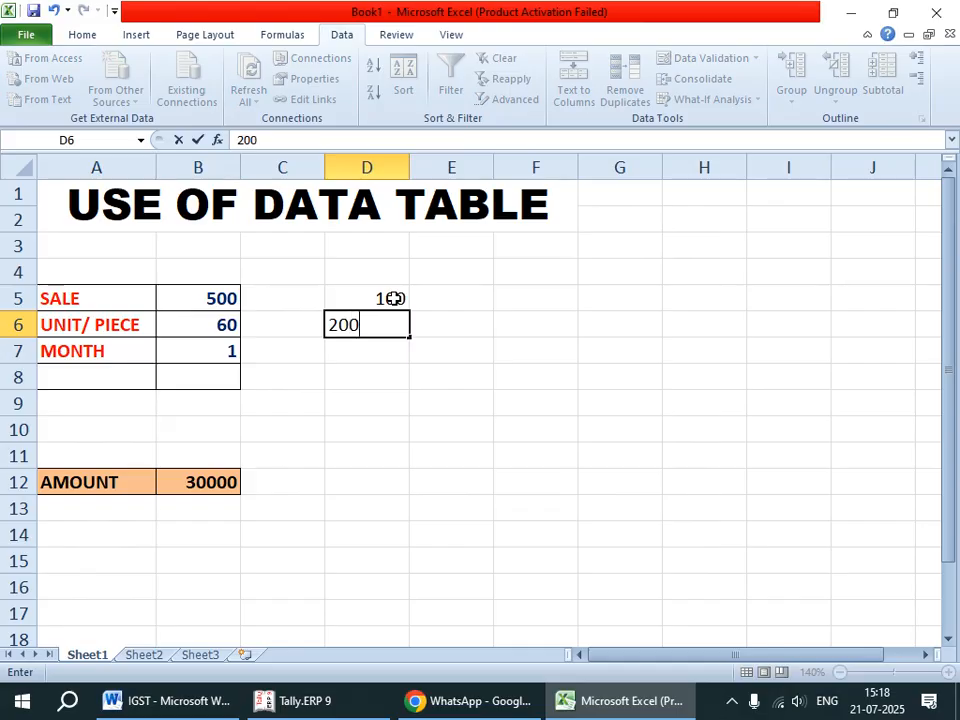
{"action": "left_click", "coordinate": [452, 358]}
{"action": "left_click_drag", "start_coordinate": [368, 298], "coordinate": [433, 594]}
{"action": "left_click", "coordinate": [568, 461]}
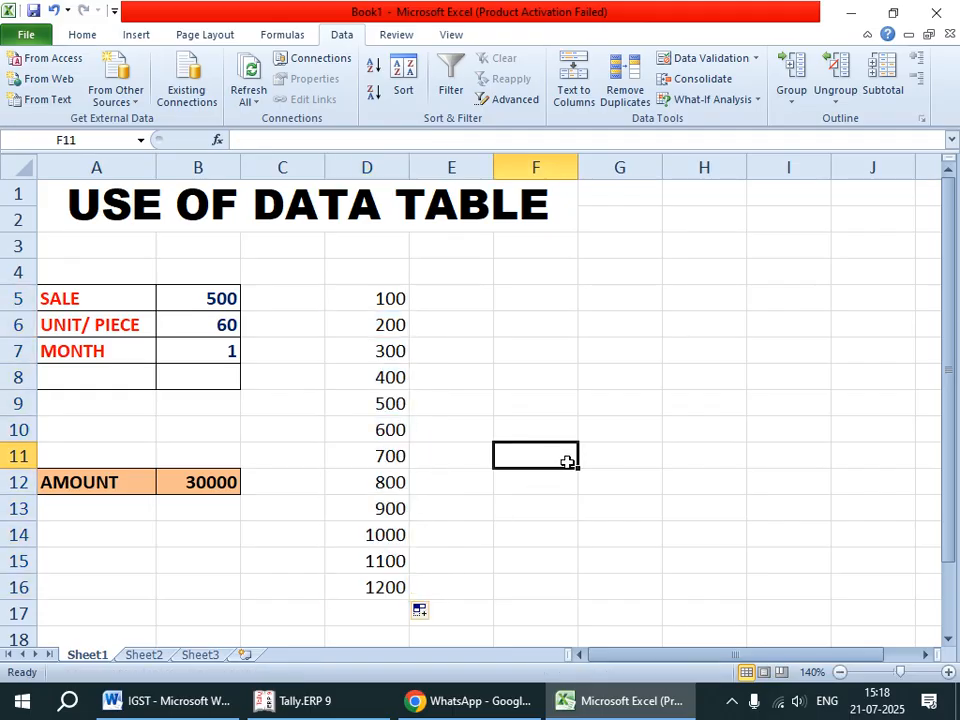
Link cell D4 to the AMOUNT result with the formula =B12.
{"action": "left_click", "coordinate": [385, 269]}
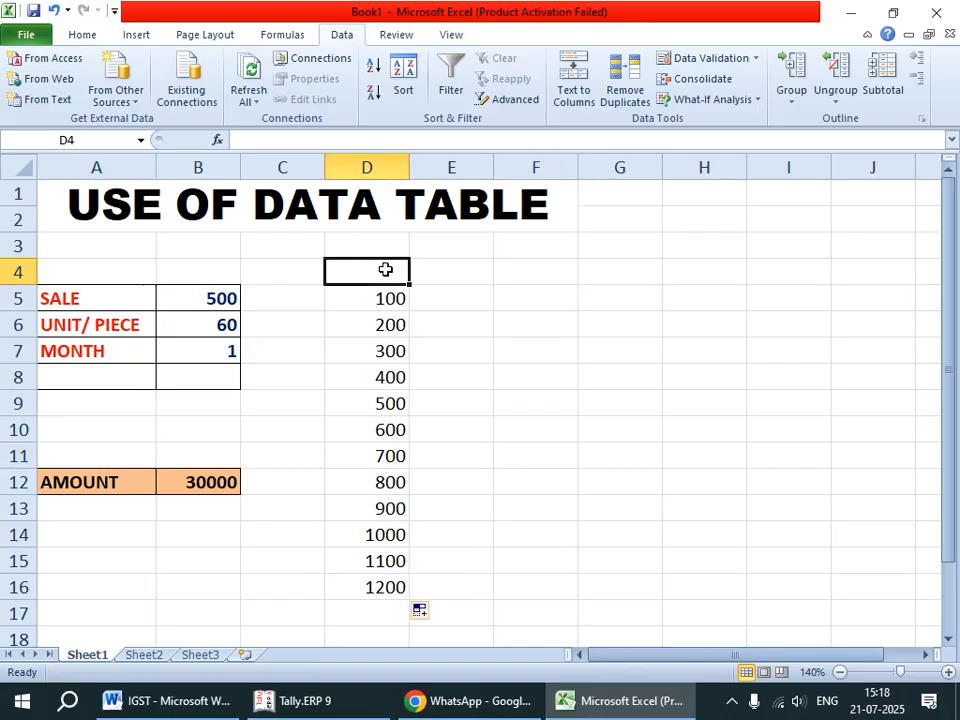
{"action": "type", "text": "="}
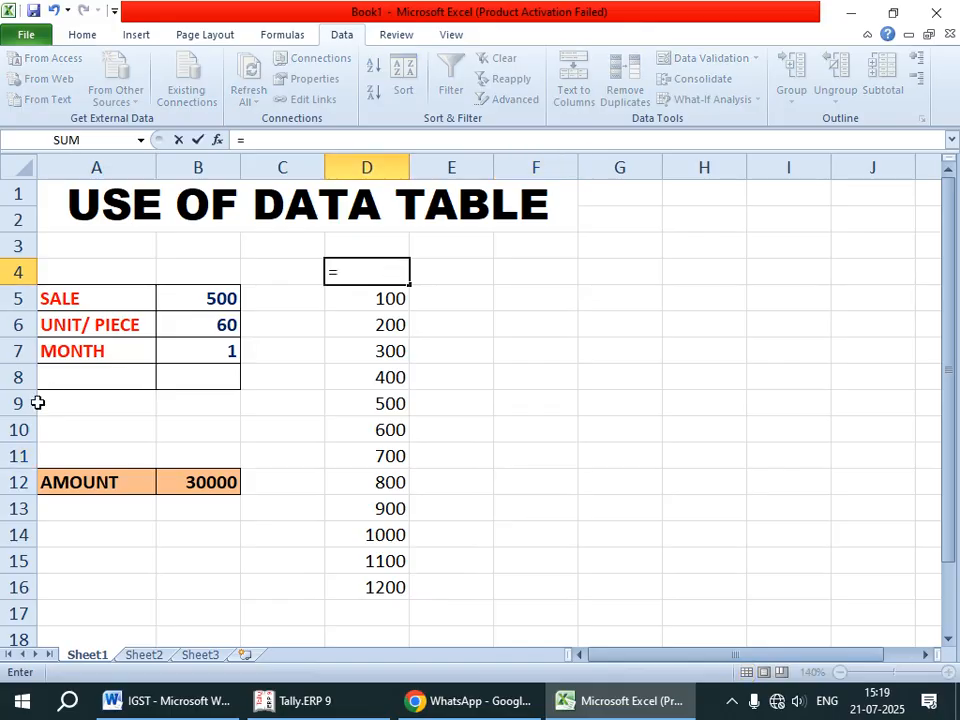
{"action": "left_click", "coordinate": [212, 481]}
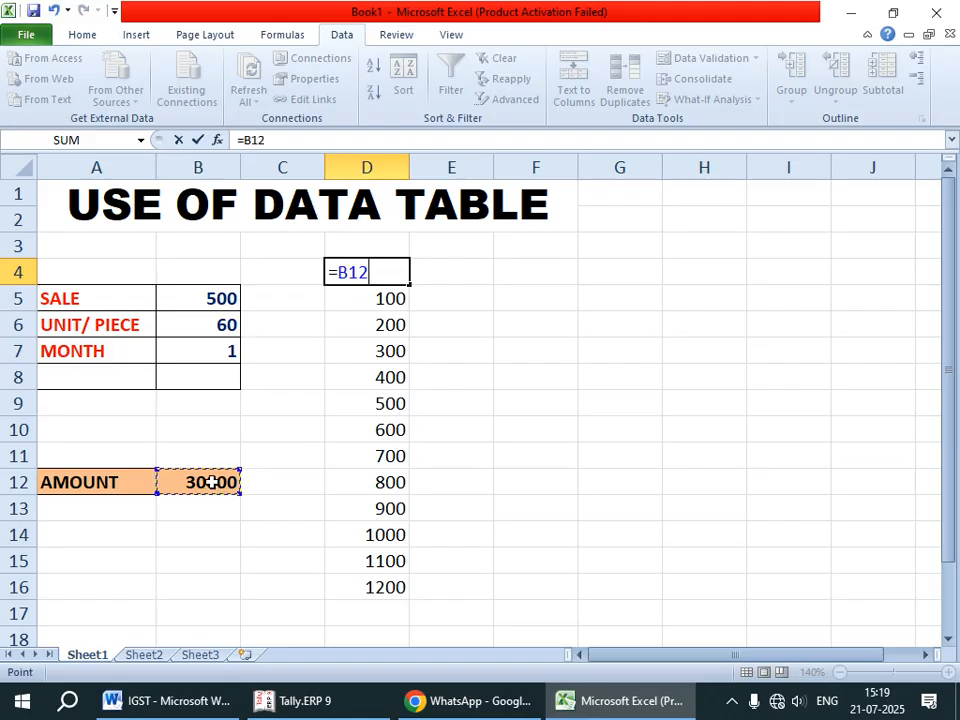
{"action": "key", "text": "Return"}
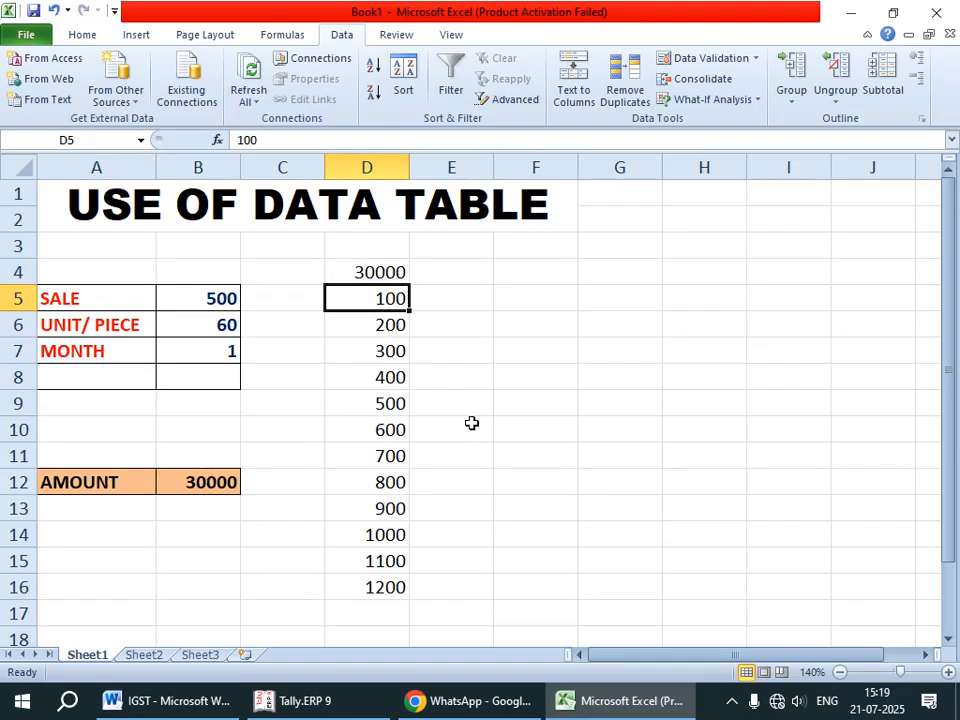
Enter the month numbers 1, 2, 3, 4 and 5 across cells E4 to I4.
{"action": "left_click", "coordinate": [458, 270]}
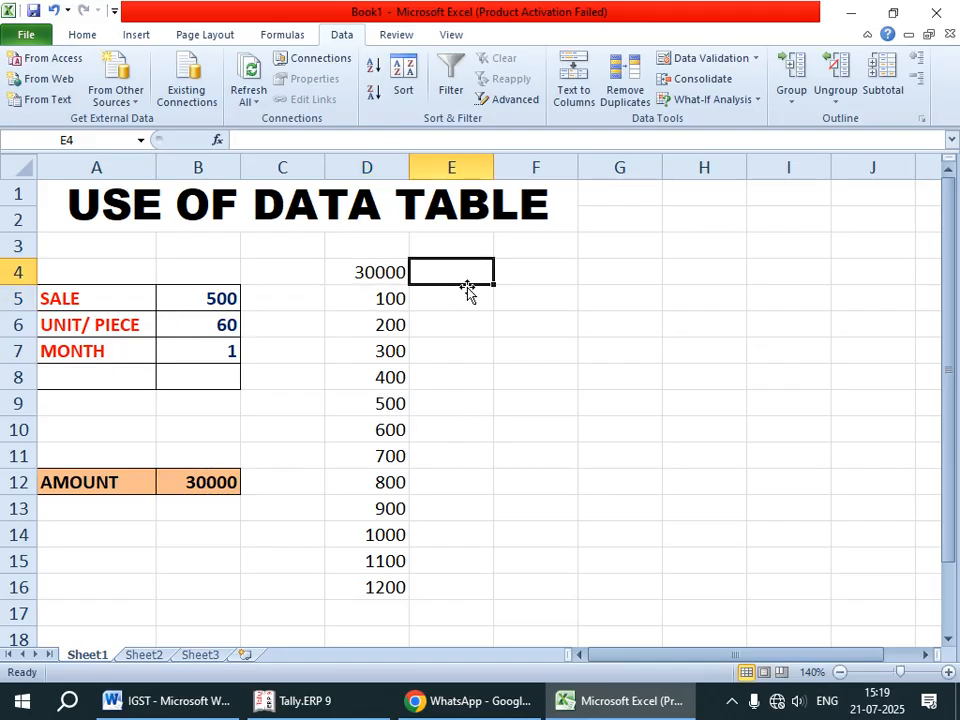
{"action": "type", "text": "1"}
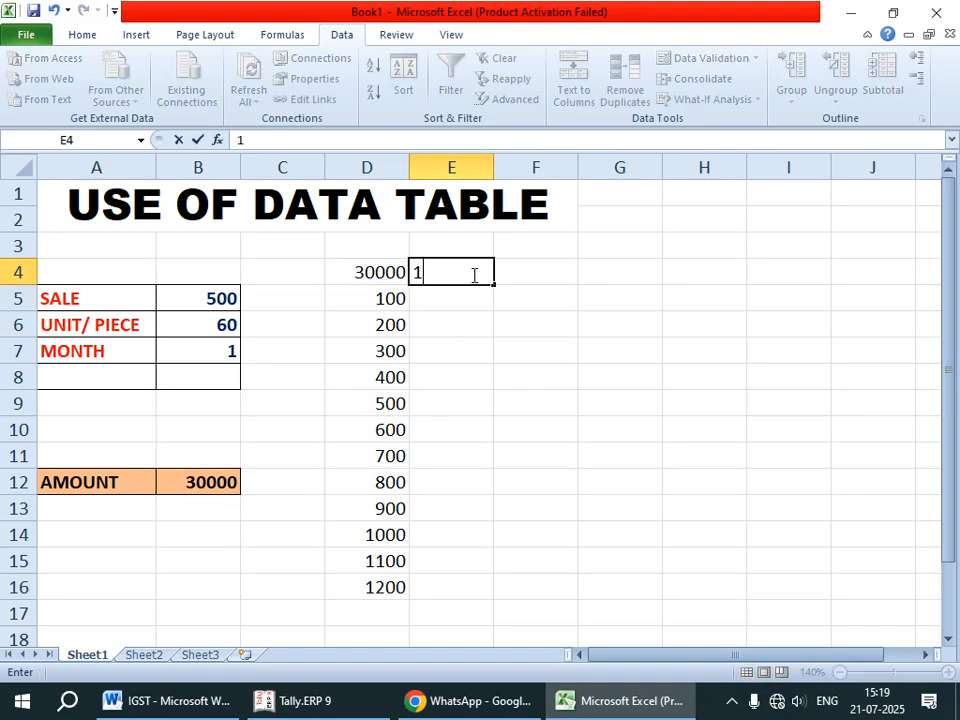
{"action": "key", "text": "Tab"}
{"action": "type", "text": "2"}
{"action": "key", "text": "Tab"}
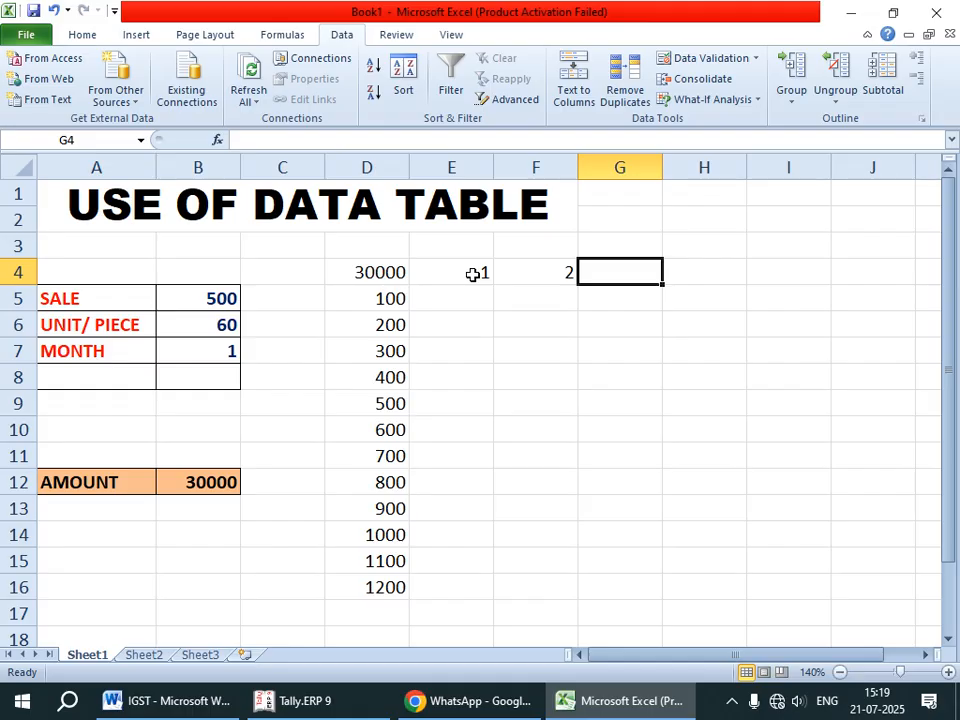
{"action": "type", "text": "3"}
{"action": "key", "text": "Tab"}
{"action": "type", "text": "4"}
{"action": "key", "text": "Tab"}
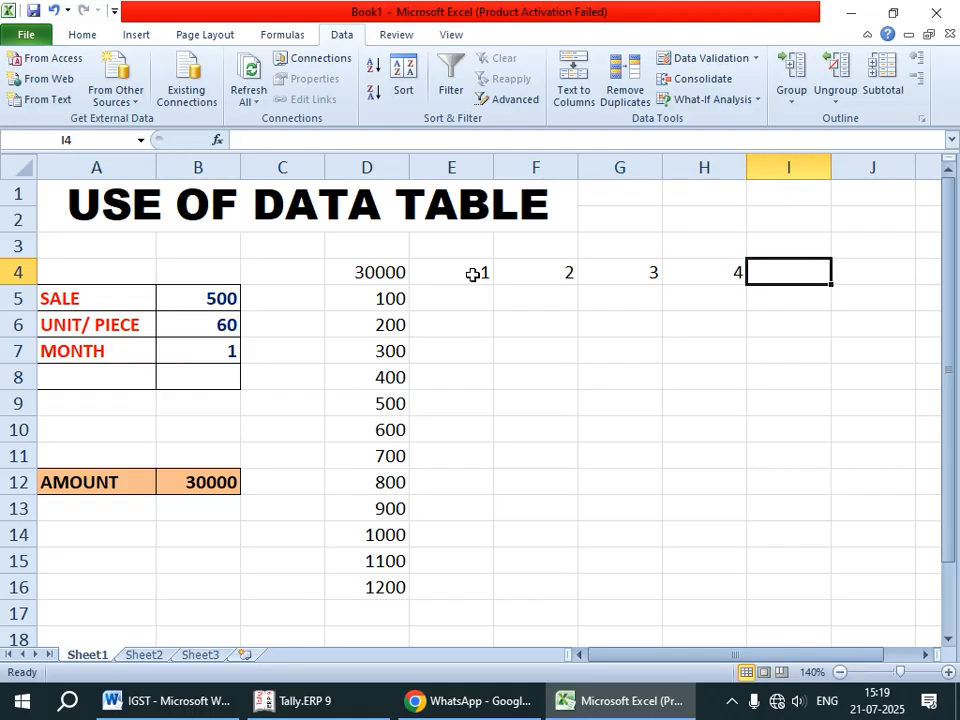
{"action": "type", "text": "5"}
{"action": "left_click", "coordinate": [585, 383]}
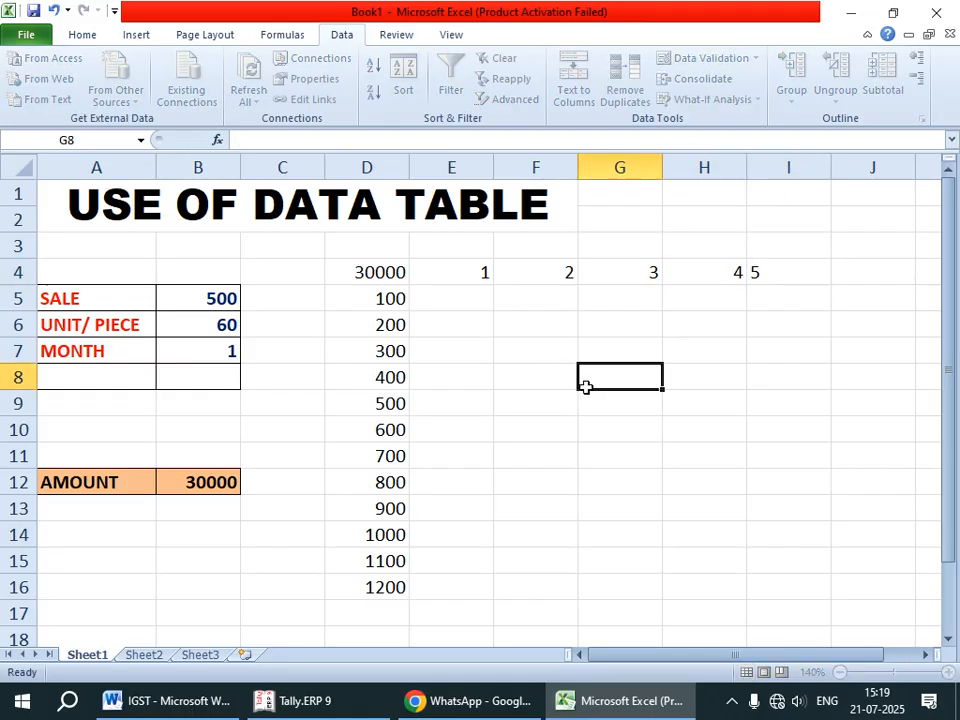
Make the whole table range D4:I16 bold.
{"action": "left_click_drag", "start_coordinate": [377, 272], "coordinate": [789, 582]}
{"action": "left_click", "coordinate": [83, 34]}
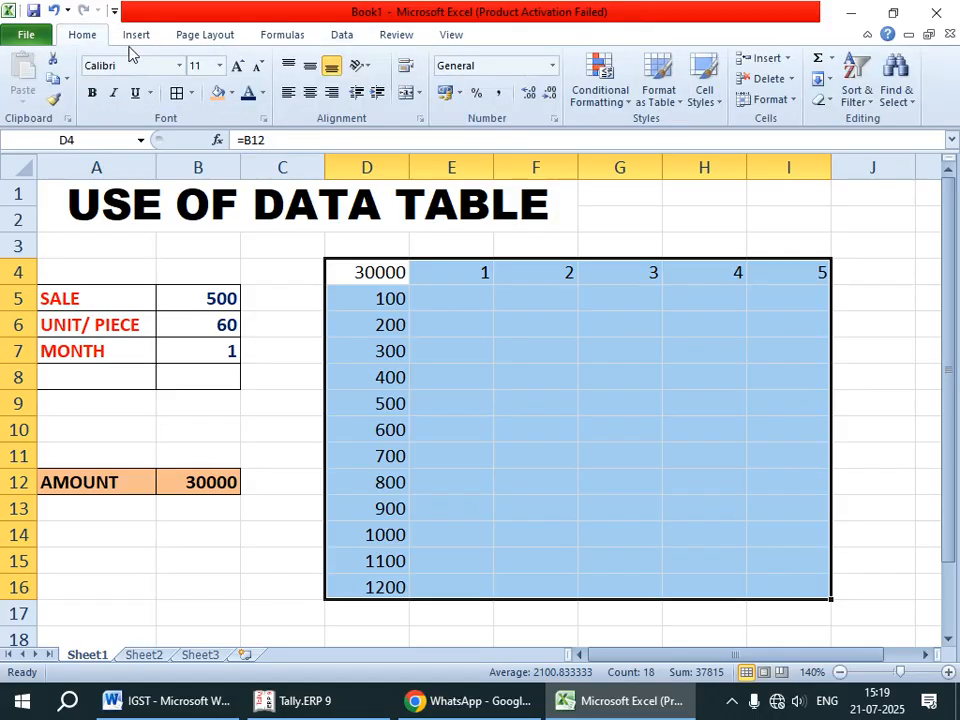
{"action": "left_click", "coordinate": [92, 92]}
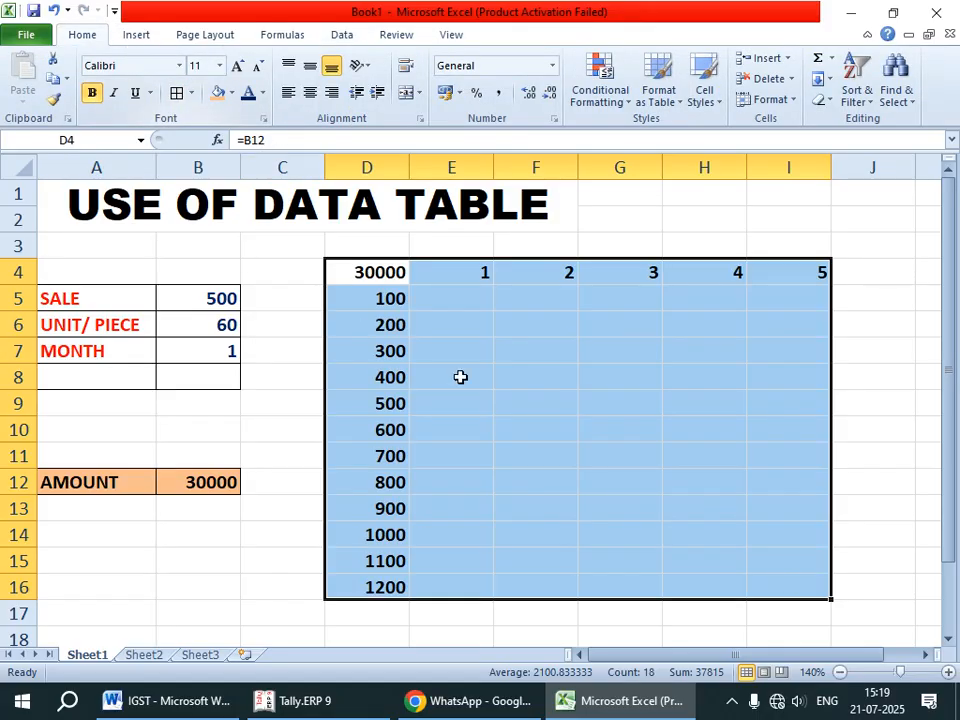
{"action": "left_click", "coordinate": [499, 394]}
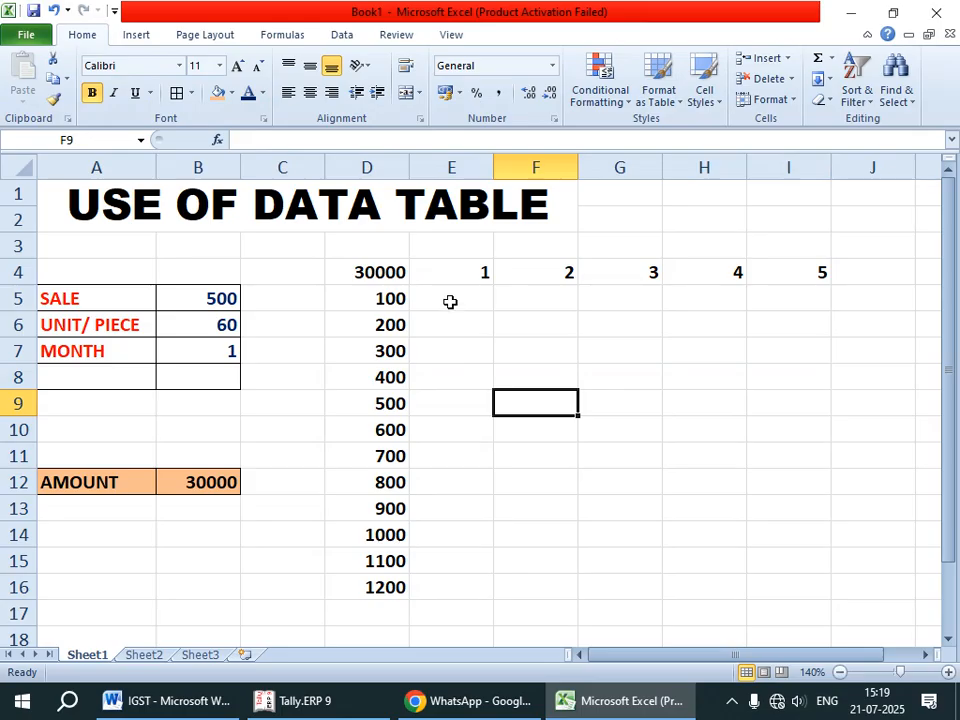
Create a What-If data table on D4:I16 with row input cell $B$7 and column input cell $B$5.
{"action": "left_click_drag", "start_coordinate": [381, 272], "coordinate": [804, 589]}
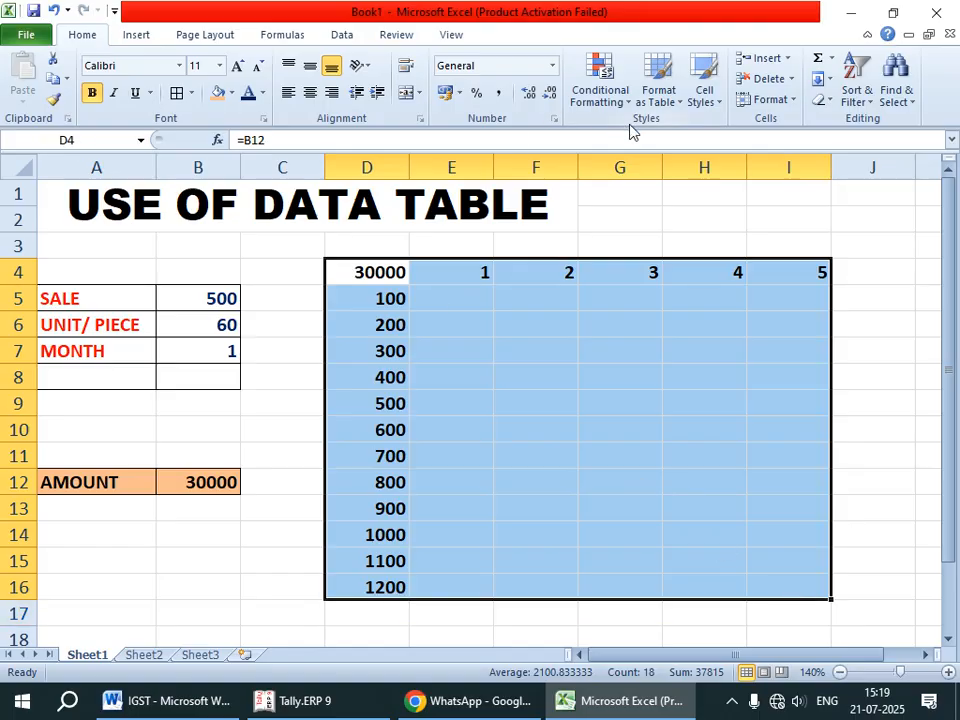
{"action": "left_click", "coordinate": [341, 35]}
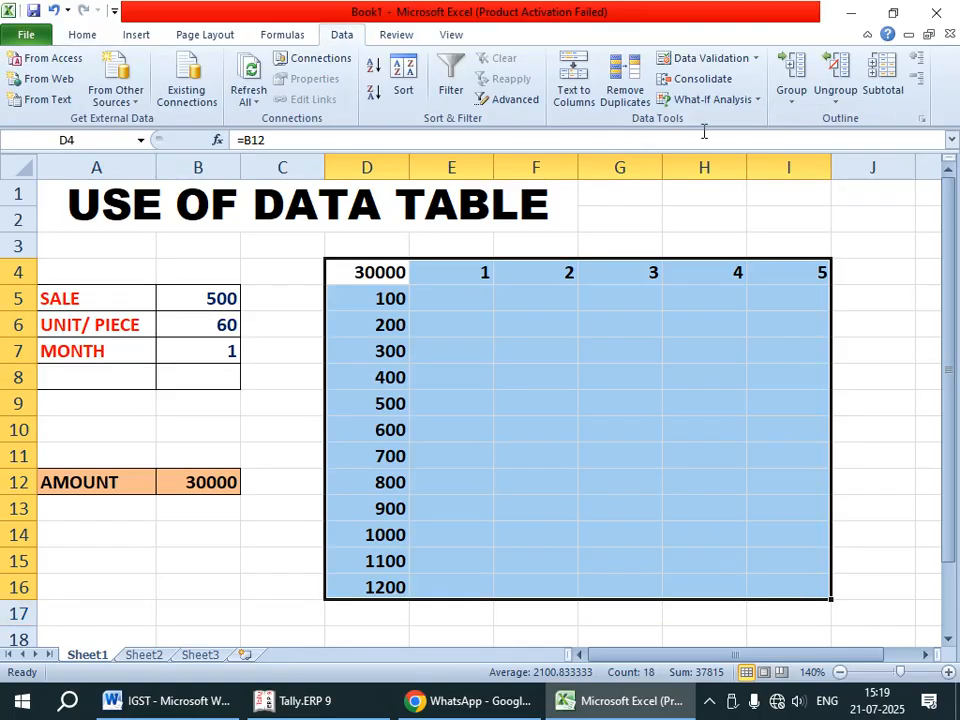
{"action": "left_click", "coordinate": [756, 100]}
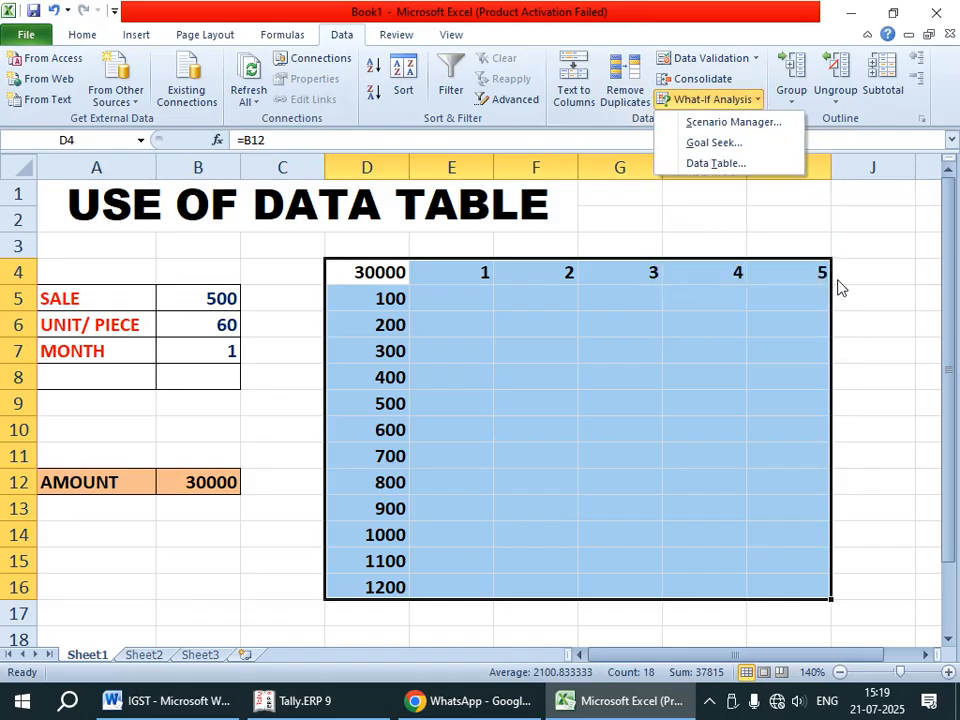
{"action": "left_click", "coordinate": [711, 164]}
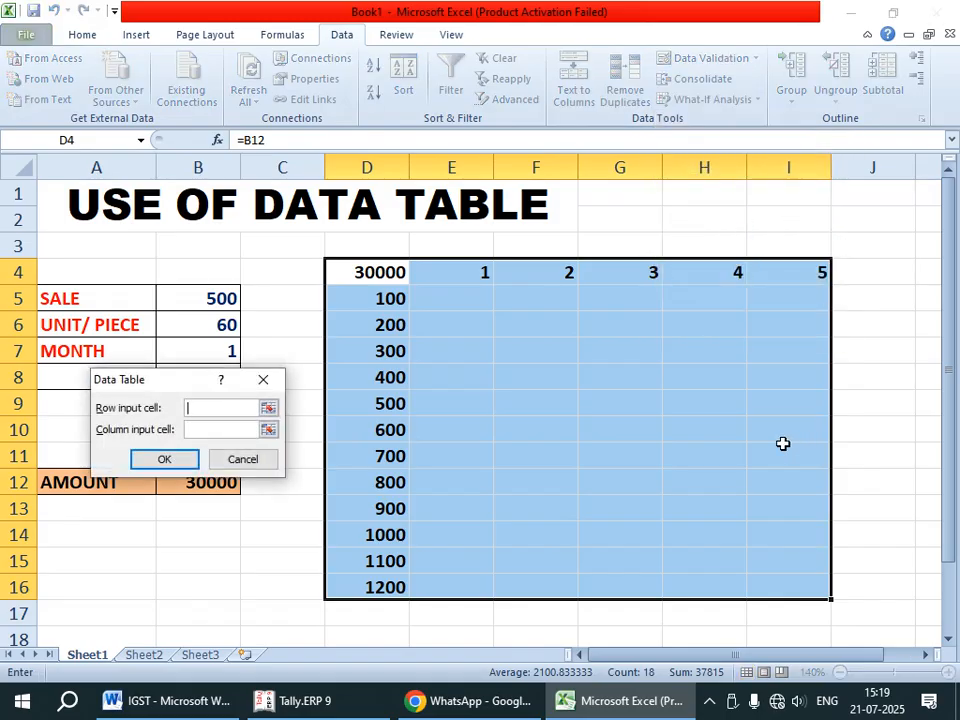
{"action": "left_click_drag", "start_coordinate": [250, 381], "coordinate": [834, 320]}
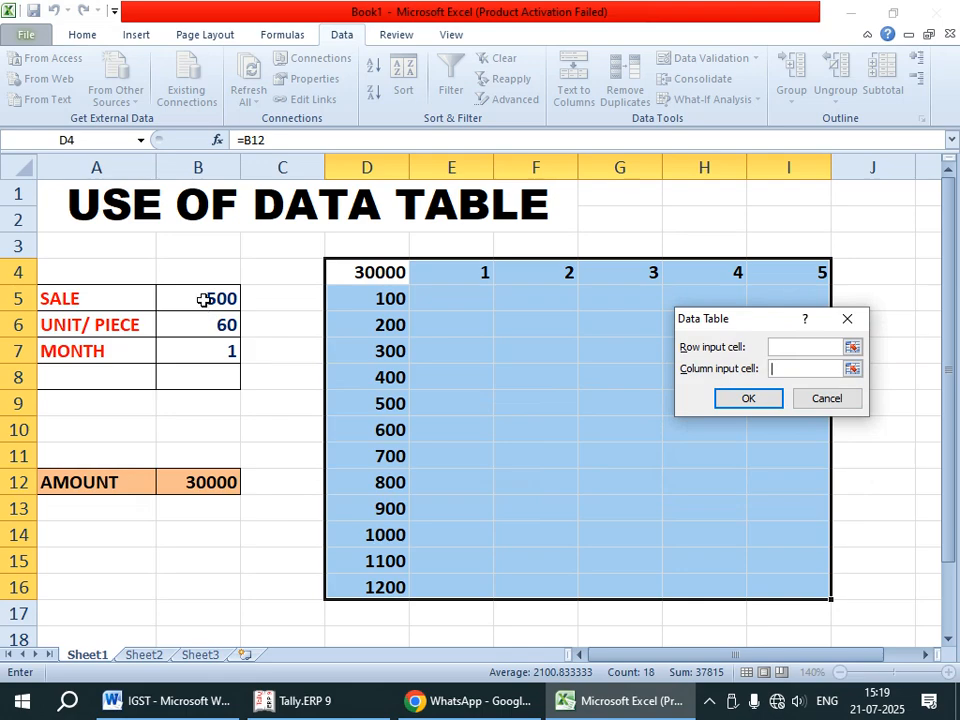
{"action": "left_click", "coordinate": [203, 300]}
{"action": "left_click", "coordinate": [786, 347]}
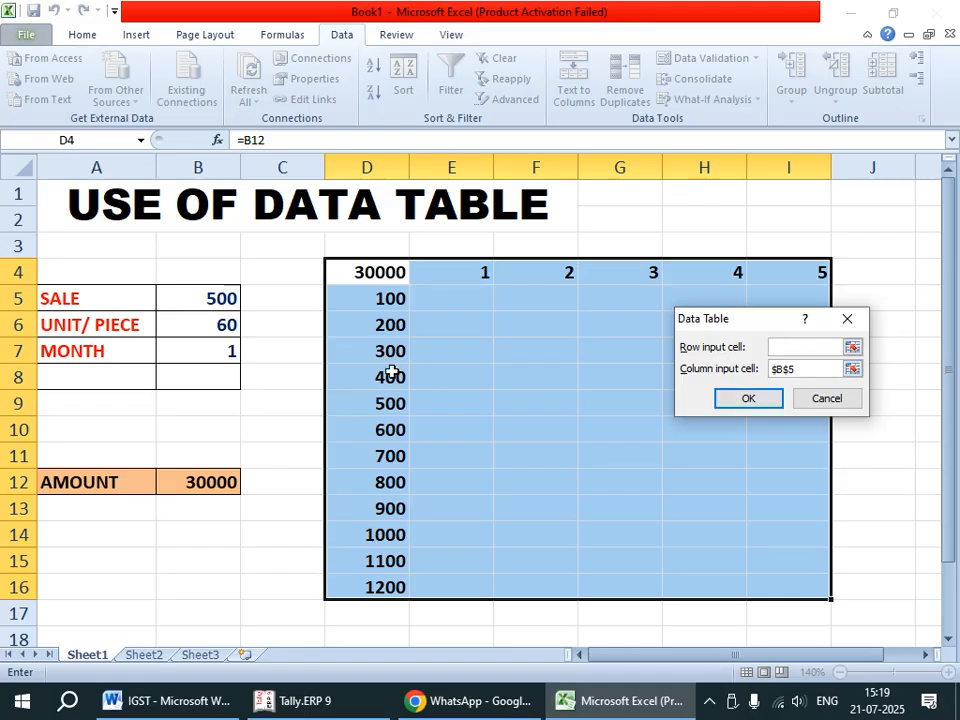
{"action": "left_click", "coordinate": [218, 348]}
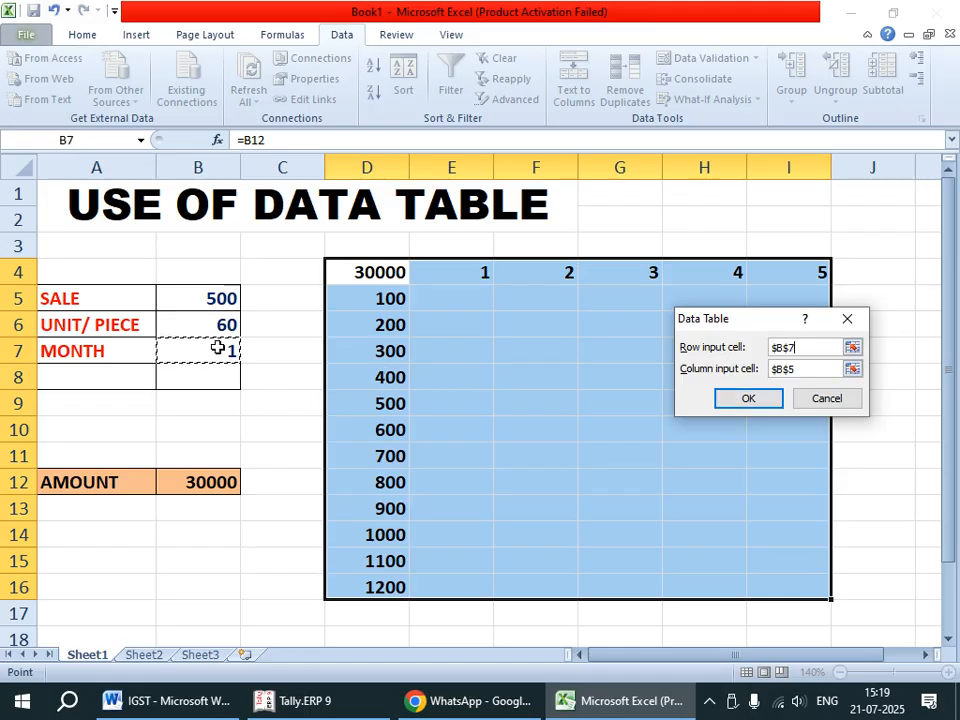
{"action": "left_click", "coordinate": [761, 401]}
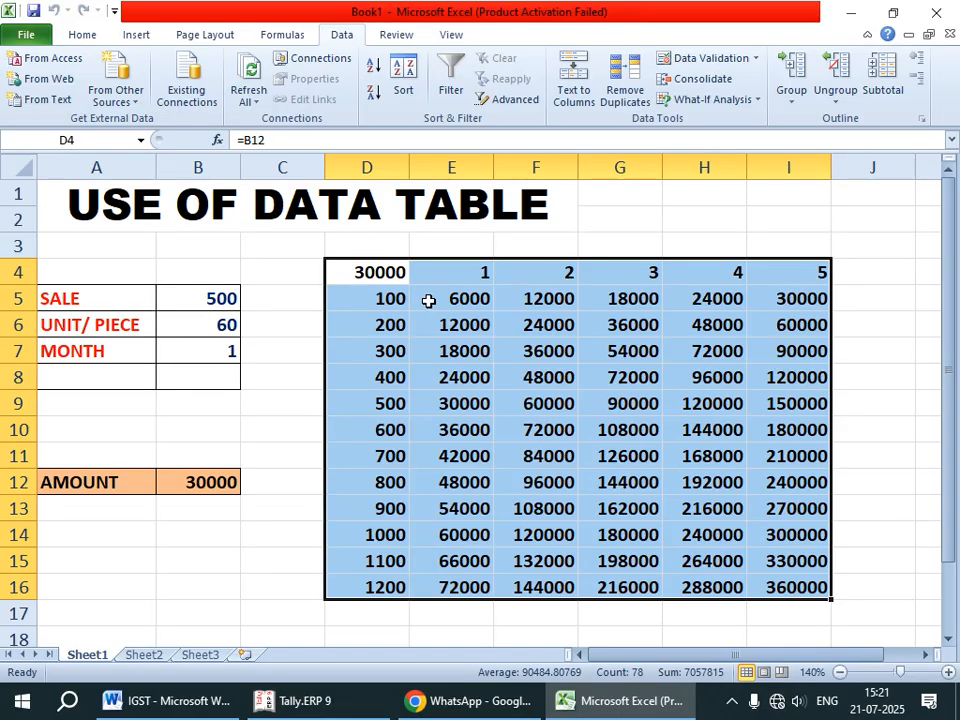
Clear the calculated data table results from E5:I16.
{"action": "left_click_drag", "start_coordinate": [431, 302], "coordinate": [806, 590]}
{"action": "key", "text": "Delete"}
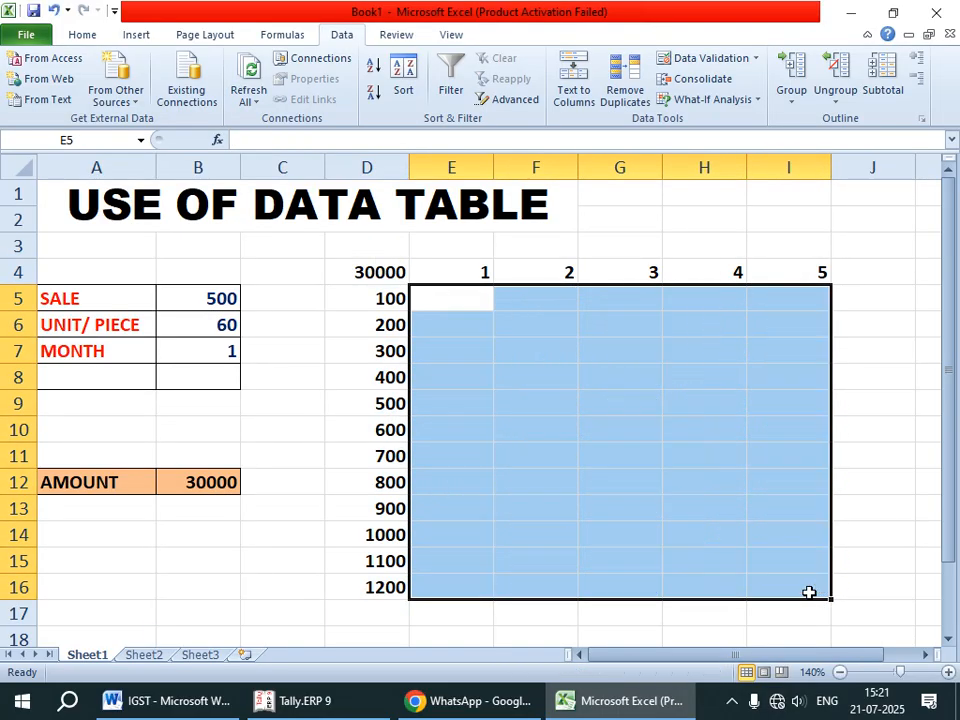
Clear the AMOUNT cell B12 and re-enter its formula as =(B5*B6)*B7.
{"action": "left_click", "coordinate": [321, 428]}
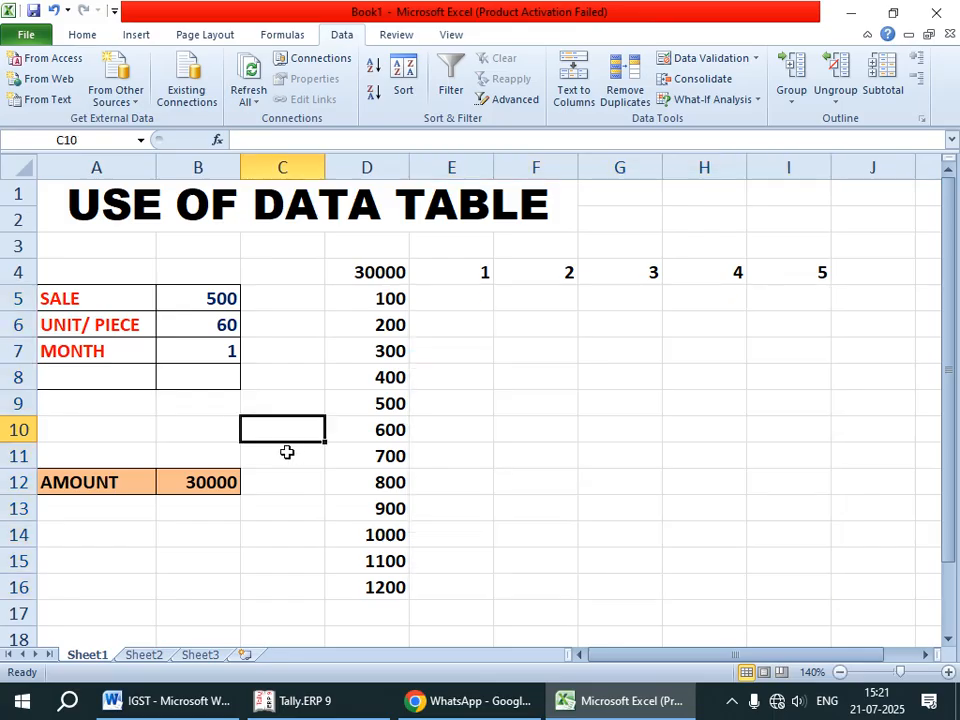
{"action": "left_click", "coordinate": [222, 484]}
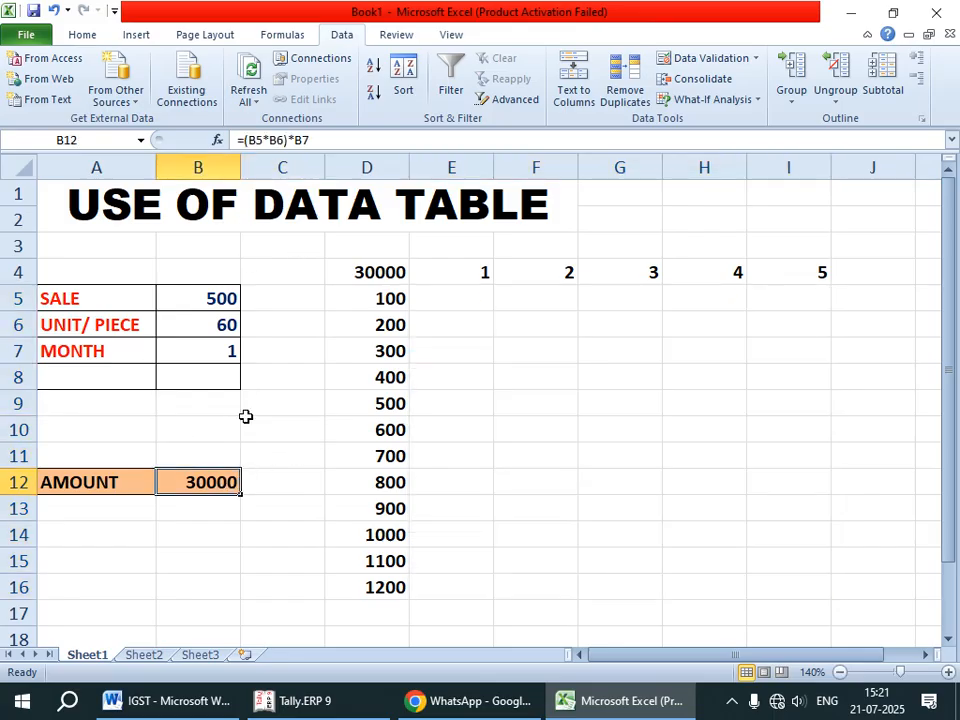
{"action": "key", "text": "Delete"}
{"action": "type", "text": "="}
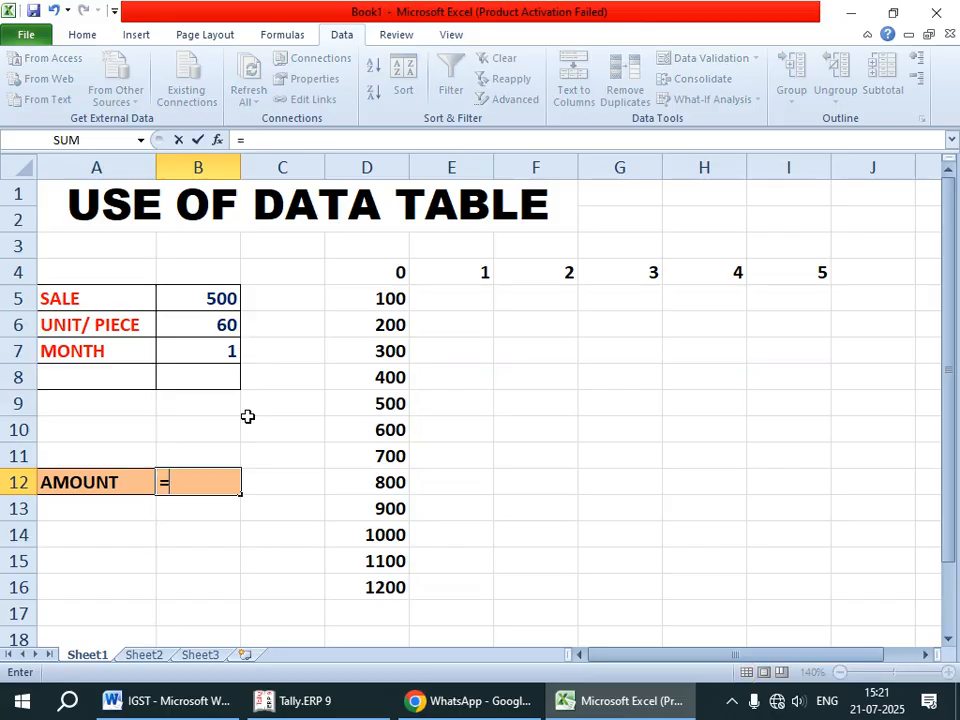
{"action": "left_click", "coordinate": [187, 297]}
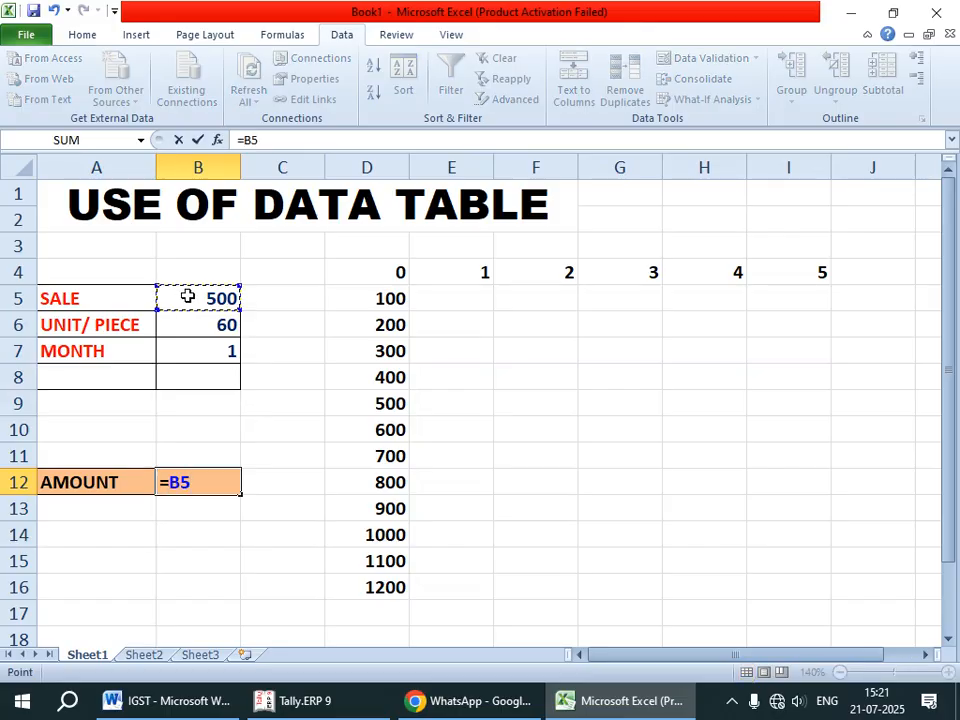
{"action": "key", "text": "BackSpace"}
{"action": "type", "text": "("}
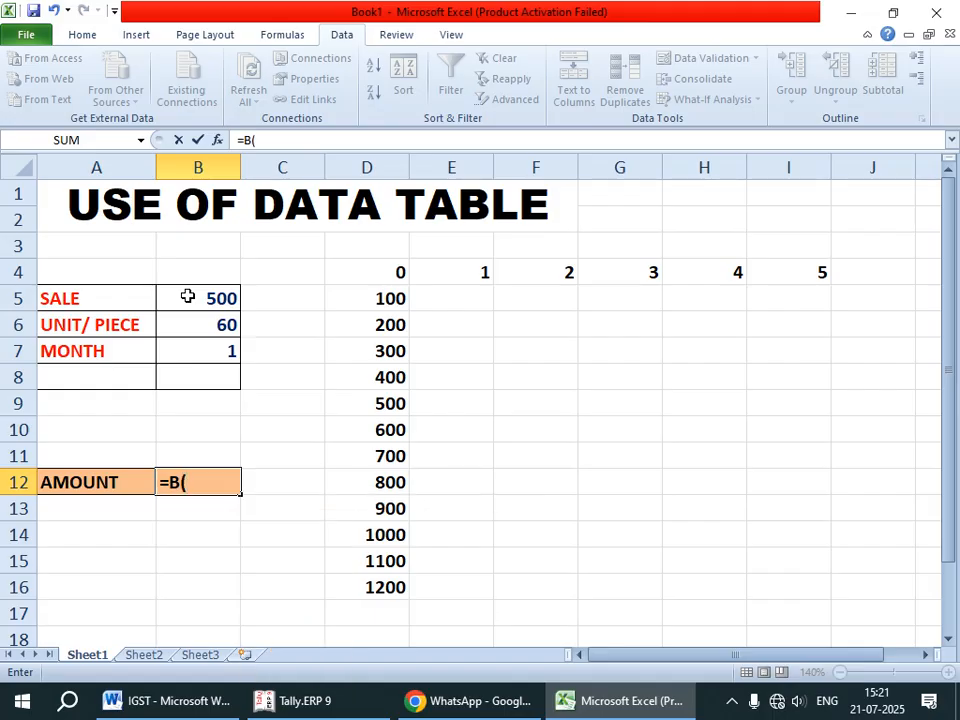
{"action": "key", "text": "BackSpace"}
{"action": "key", "text": "BackSpace"}
{"action": "type", "text": "("}
{"action": "left_click", "coordinate": [216, 297]}
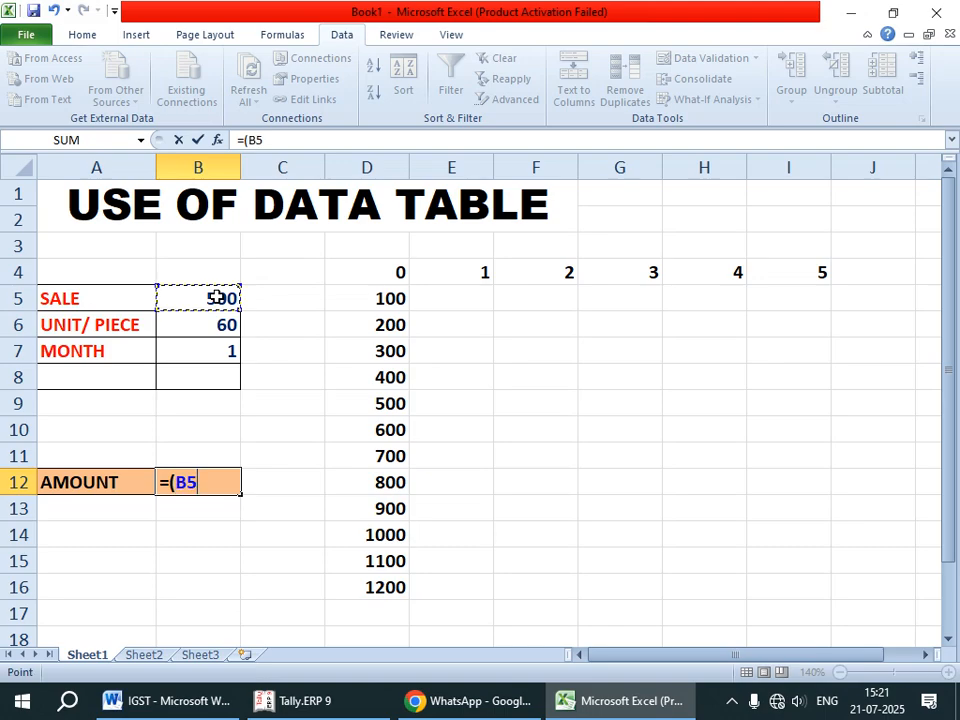
{"action": "type", "text": "*"}
{"action": "left_click", "coordinate": [214, 322]}
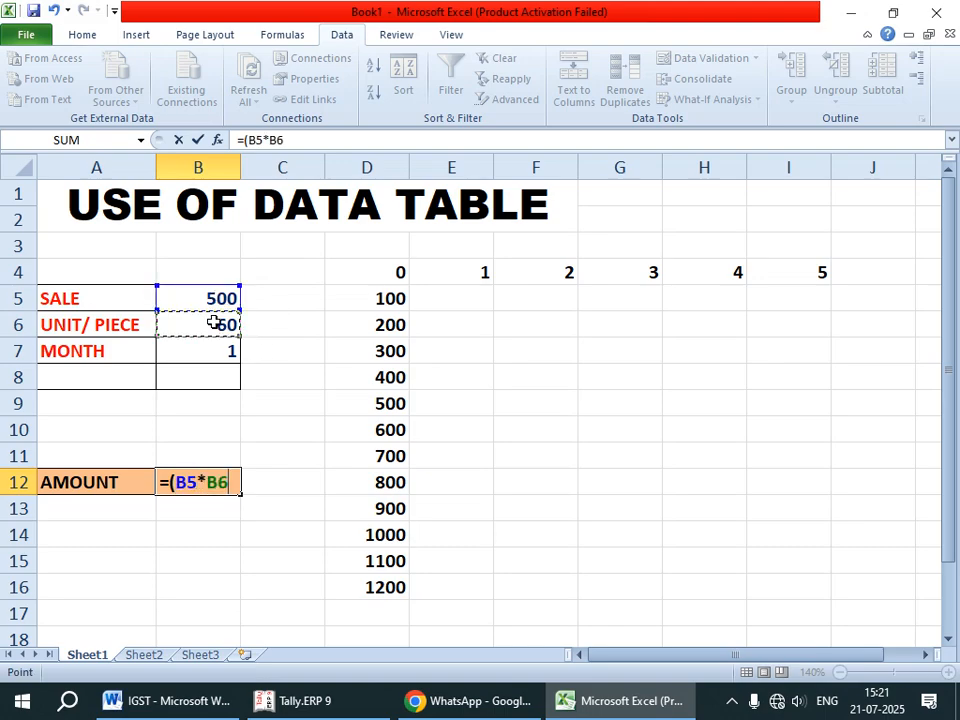
{"action": "type", "text": ")*"}
{"action": "left_click", "coordinate": [218, 350]}
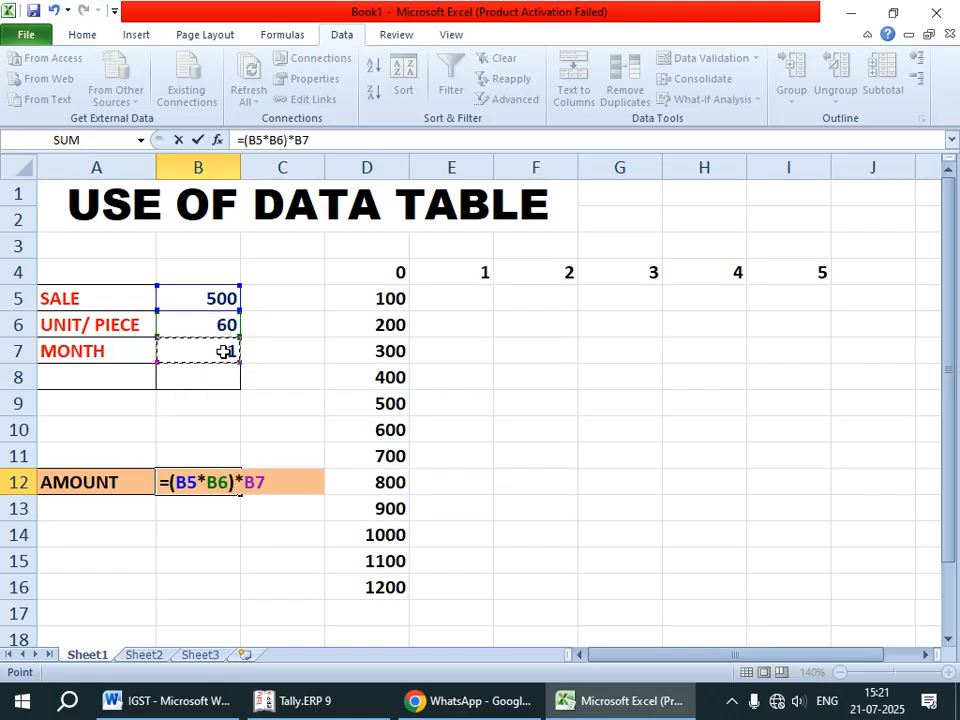
{"action": "key", "text": "Return"}
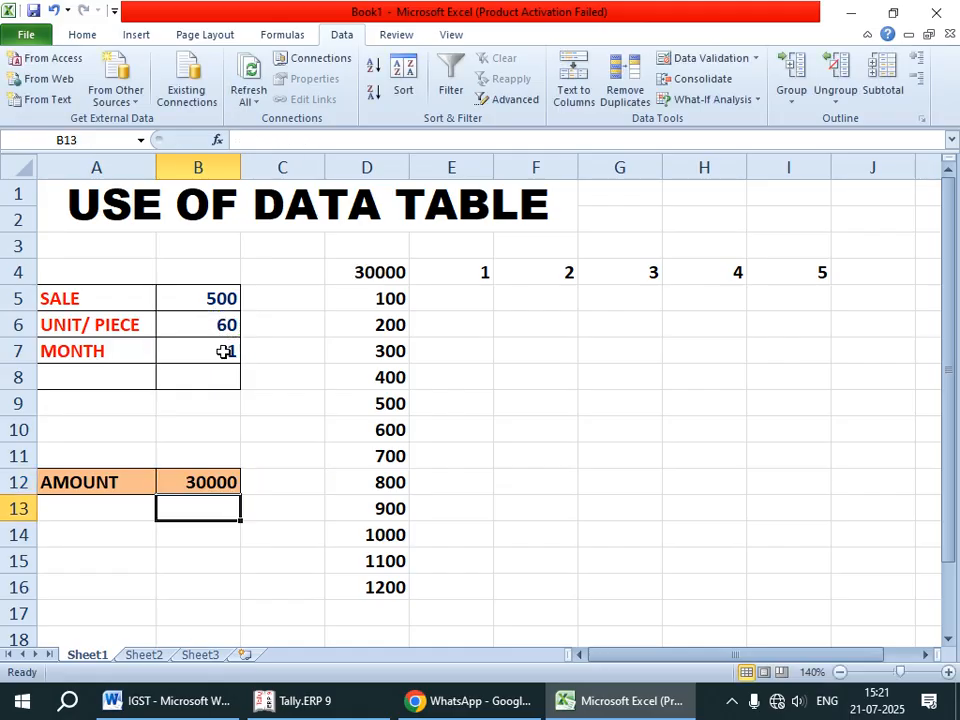
Clear the table's corner cell D4 and link it to the amount again with =B12.
{"action": "left_click", "coordinate": [388, 272]}
{"action": "key", "text": "Delete"}
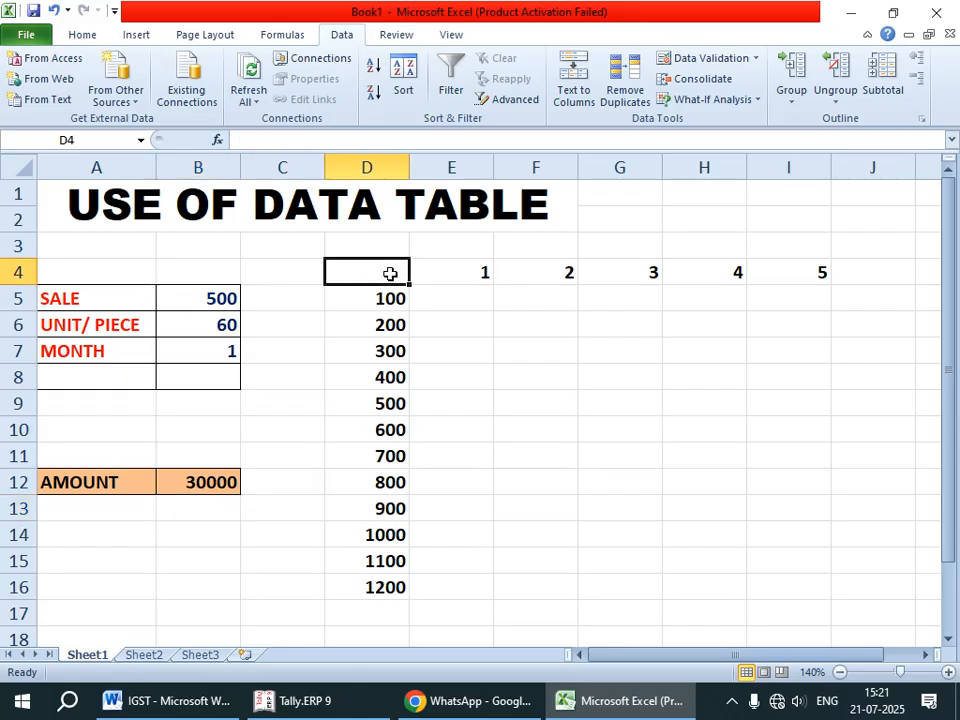
{"action": "type", "text": "="}
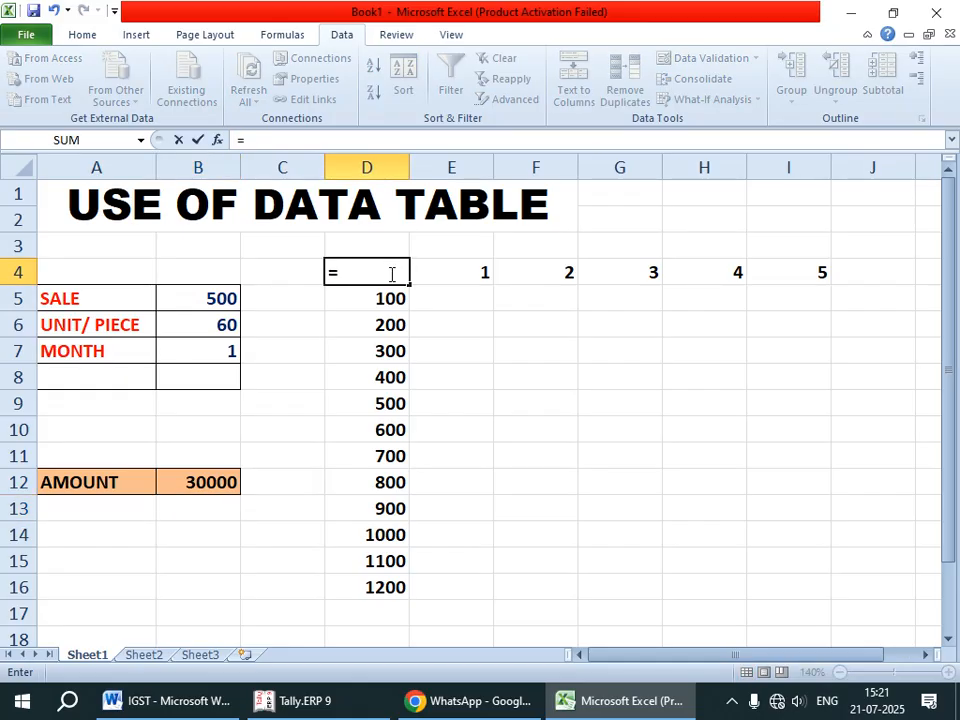
{"action": "left_click", "coordinate": [219, 484]}
{"action": "key", "text": "Return"}
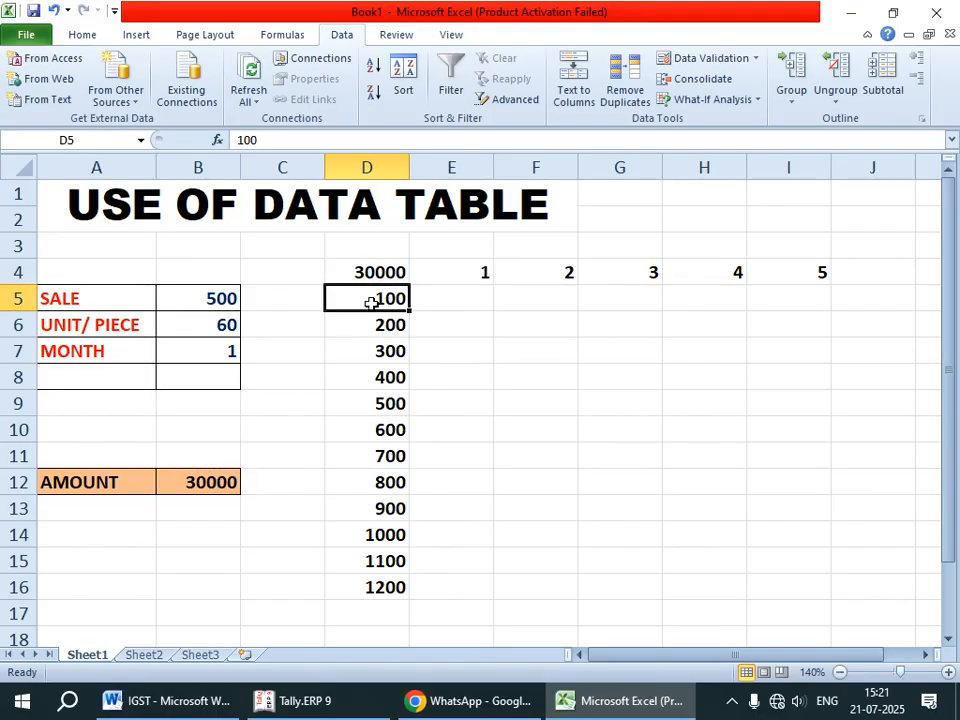
Generate the What-If data table over D4:I16 again, using $B$7 as row input cell and $B$5 as column input cell.
{"action": "left_click_drag", "start_coordinate": [381, 266], "coordinate": [789, 578]}
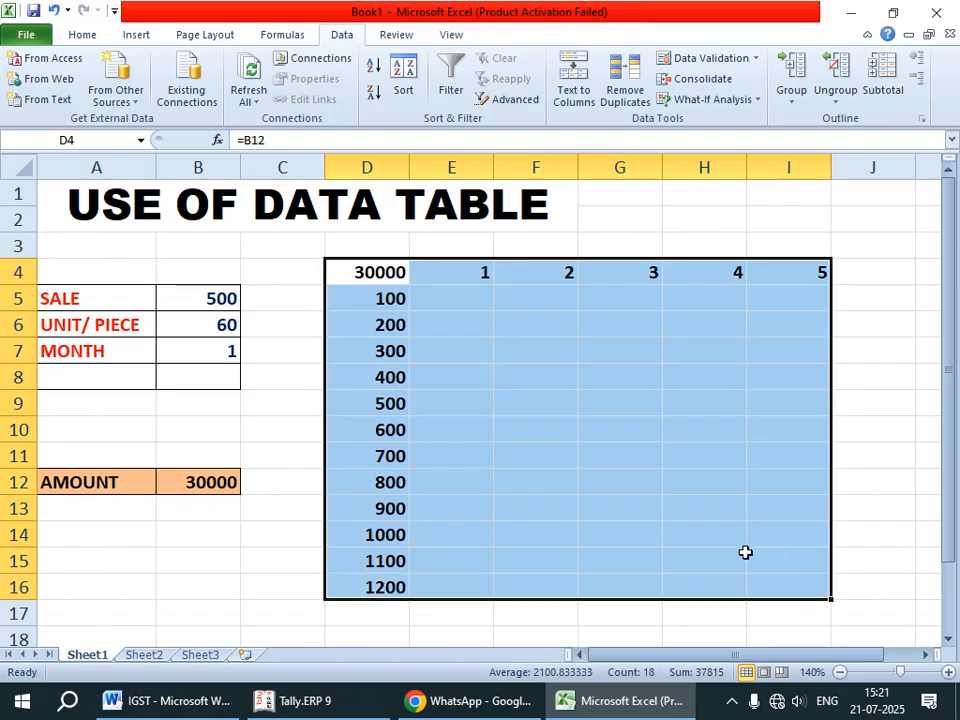
{"action": "left_click", "coordinate": [758, 100]}
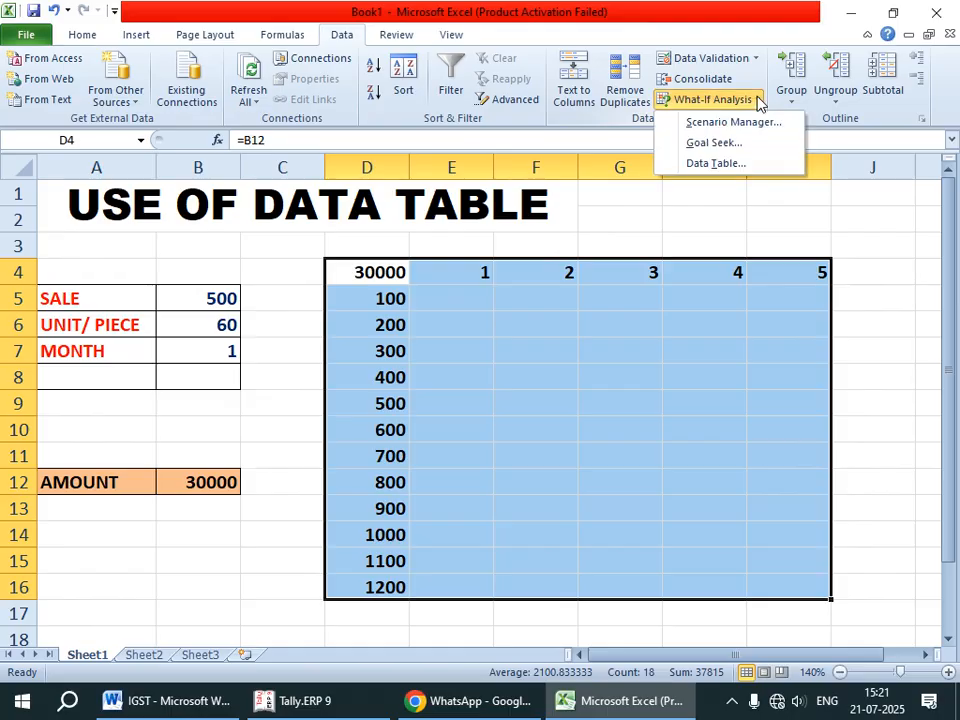
{"action": "left_click", "coordinate": [712, 162]}
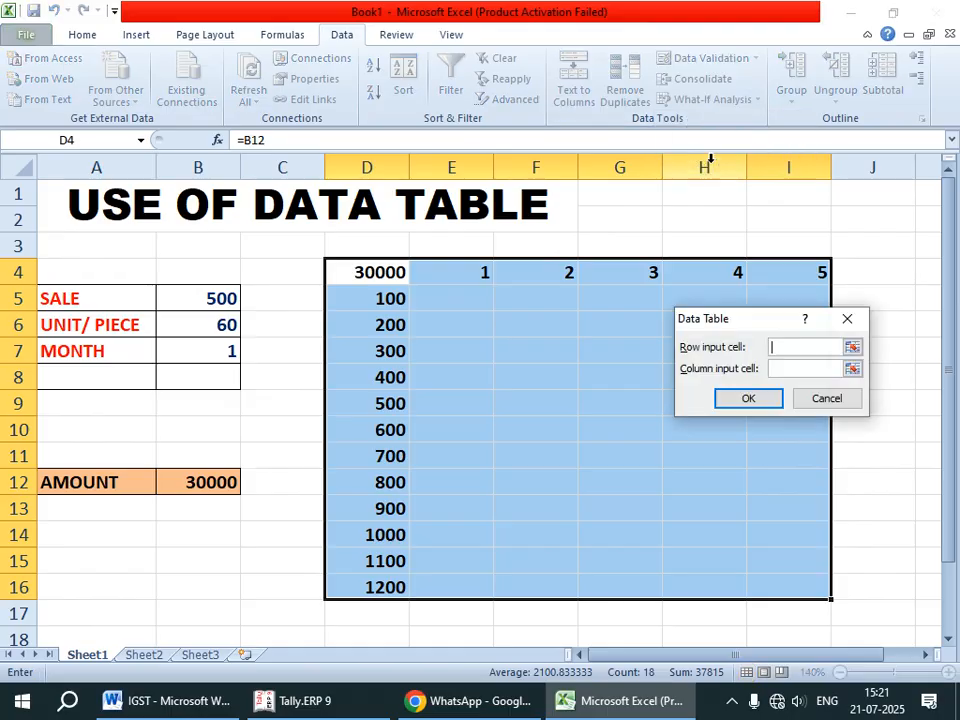
{"action": "left_click_drag", "start_coordinate": [771, 326], "coordinate": [744, 279]}
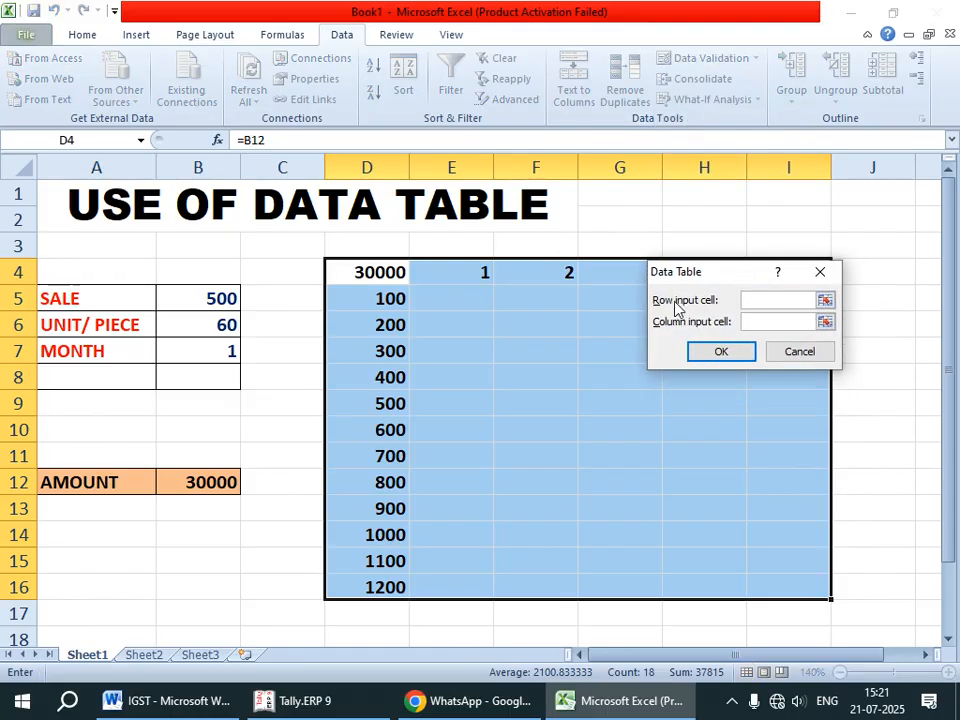
{"action": "left_click", "coordinate": [214, 347]}
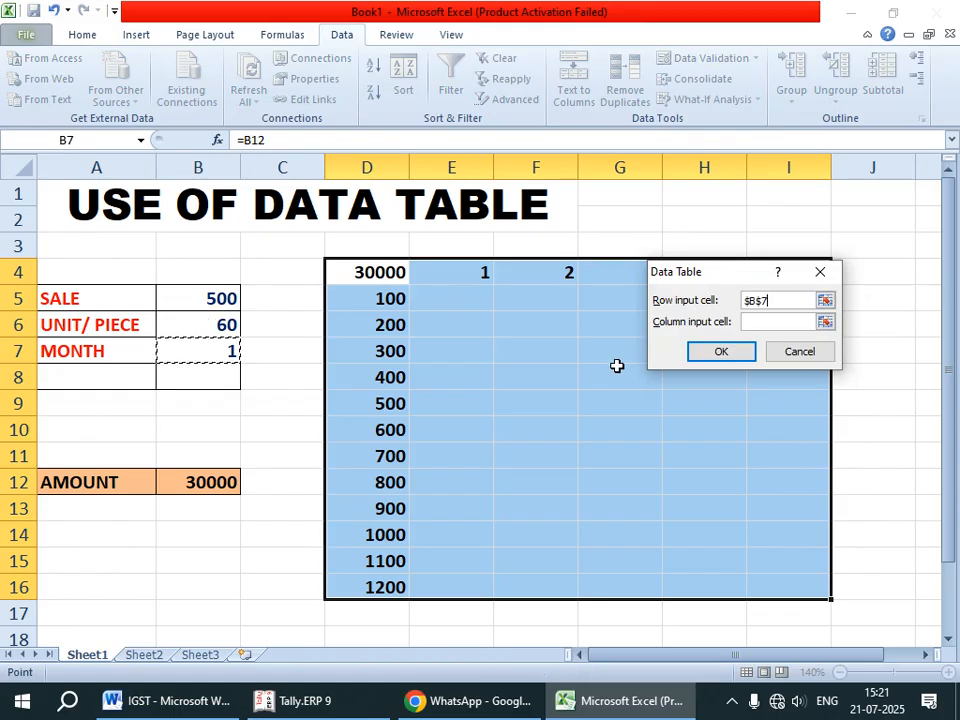
{"action": "left_click", "coordinate": [754, 321]}
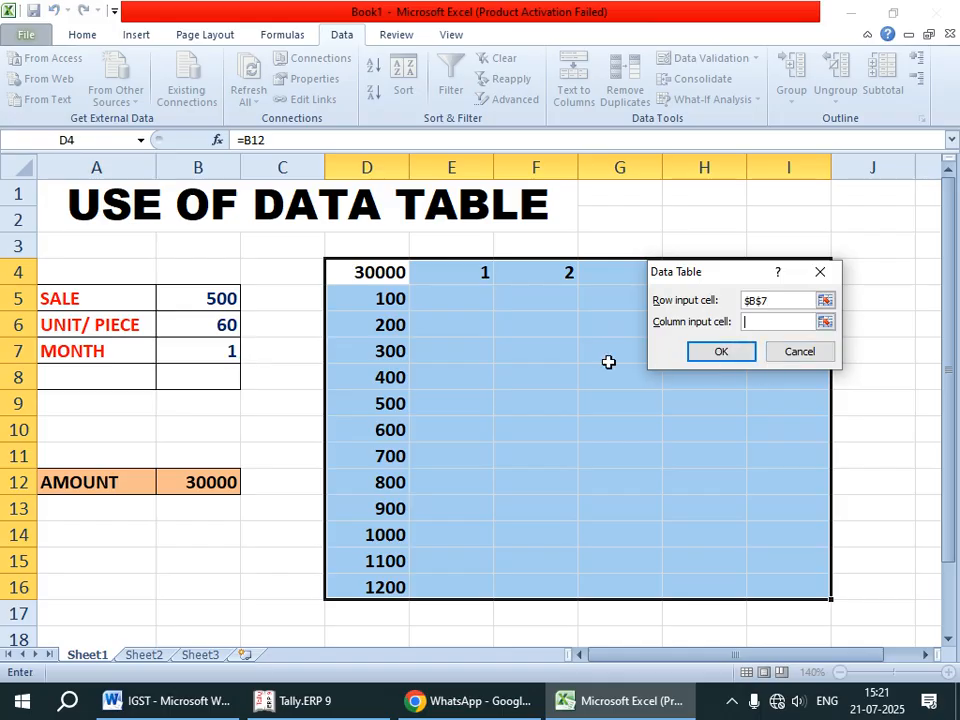
{"action": "left_click", "coordinate": [222, 298]}
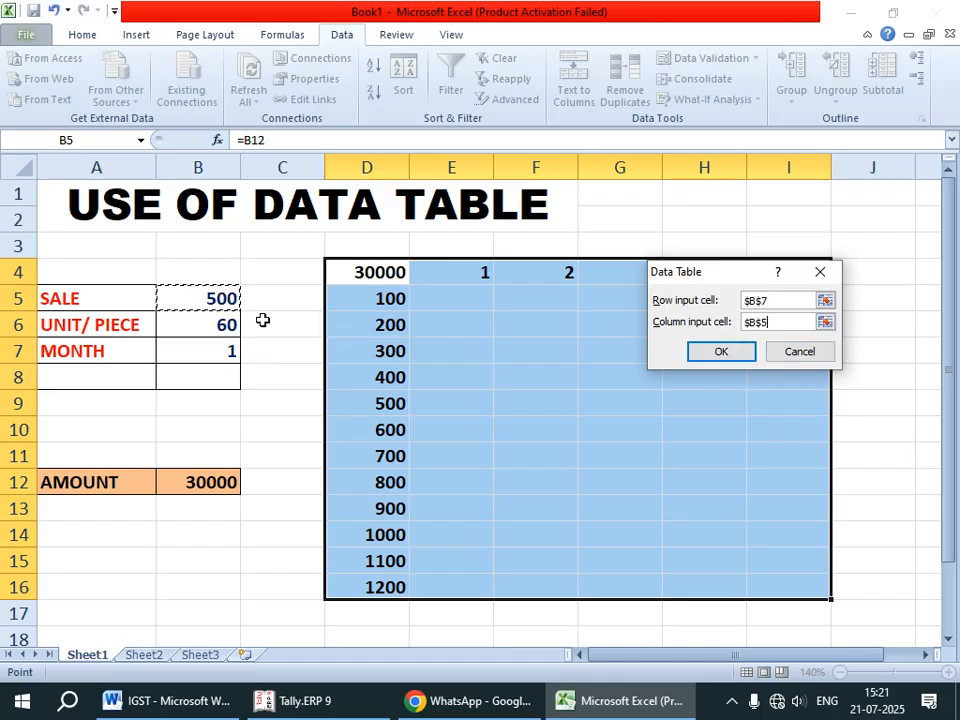
{"action": "left_click", "coordinate": [721, 352]}
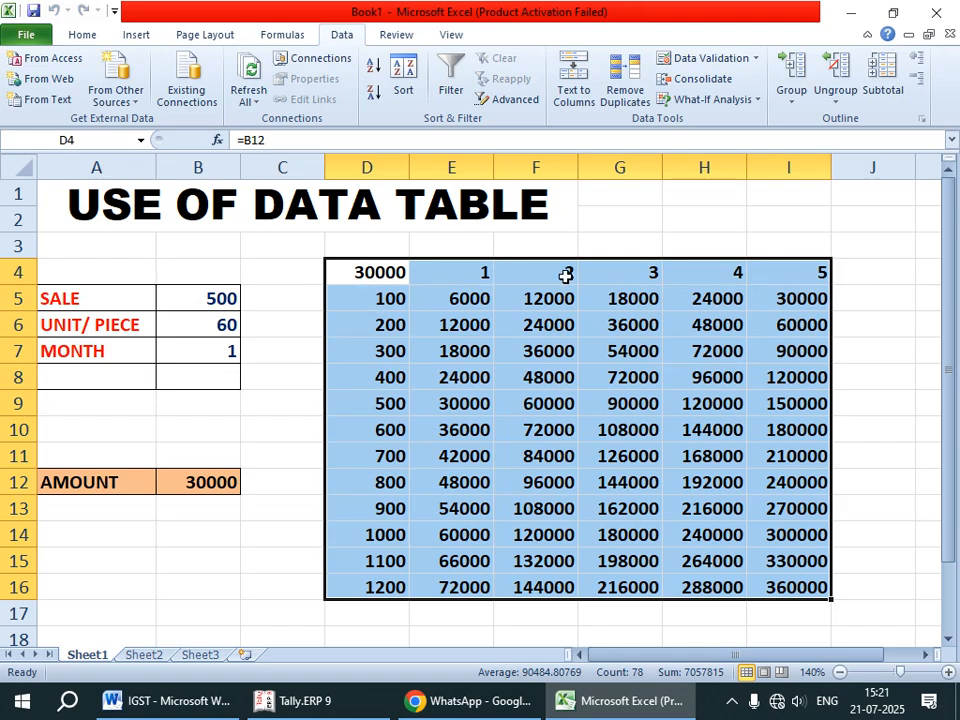
{"action": "left_click", "coordinate": [420, 351]}
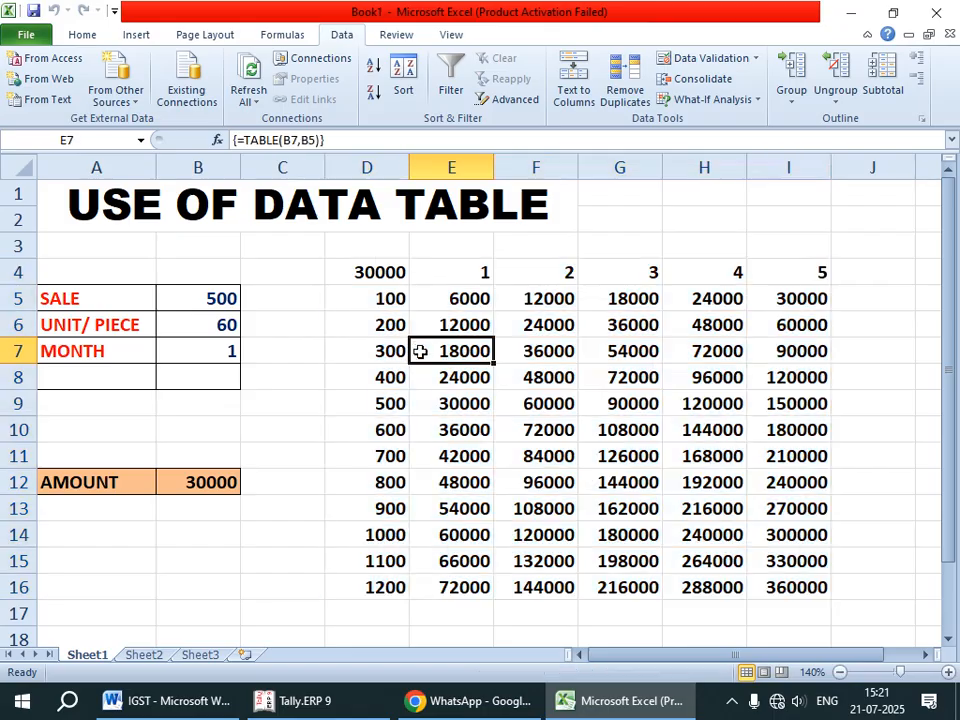